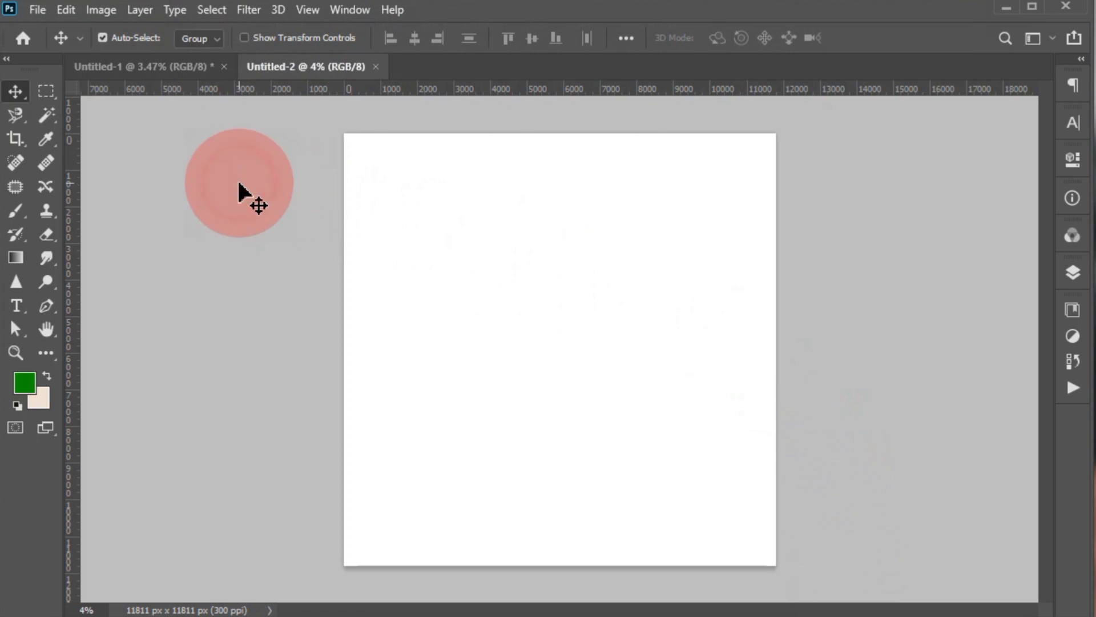
- Copy the white silk texture image from Untitled-1 into the blank Untitled-2 canvas
key("ctrl+0")
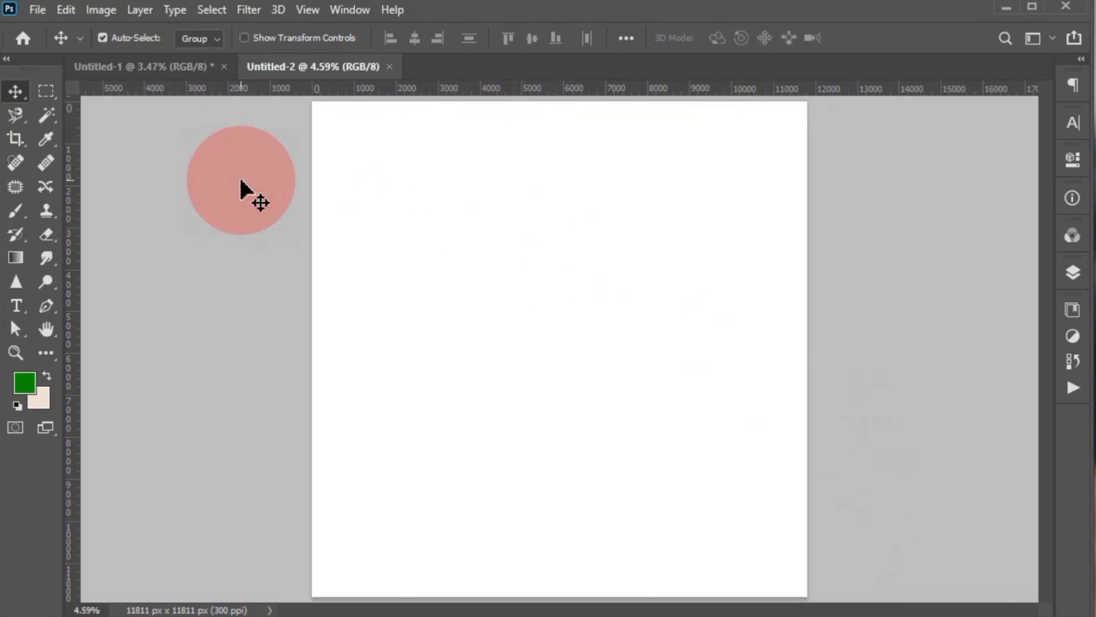
left_click(248, 182)
left_click(152, 70)
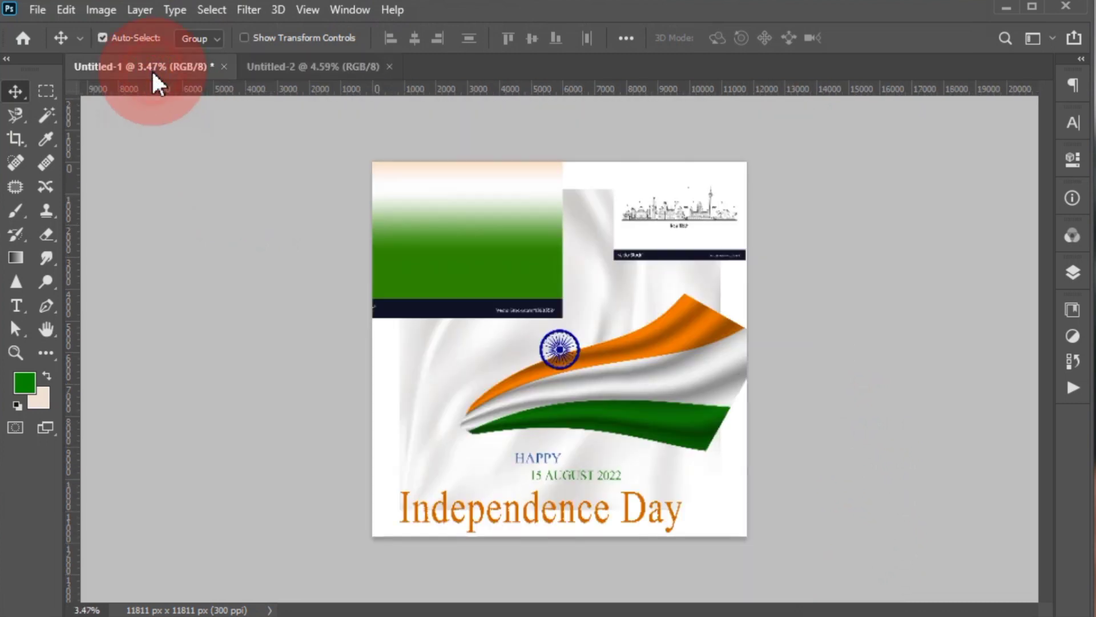
left_click(416, 394)
left_click_drag(415, 394, 603, 386)
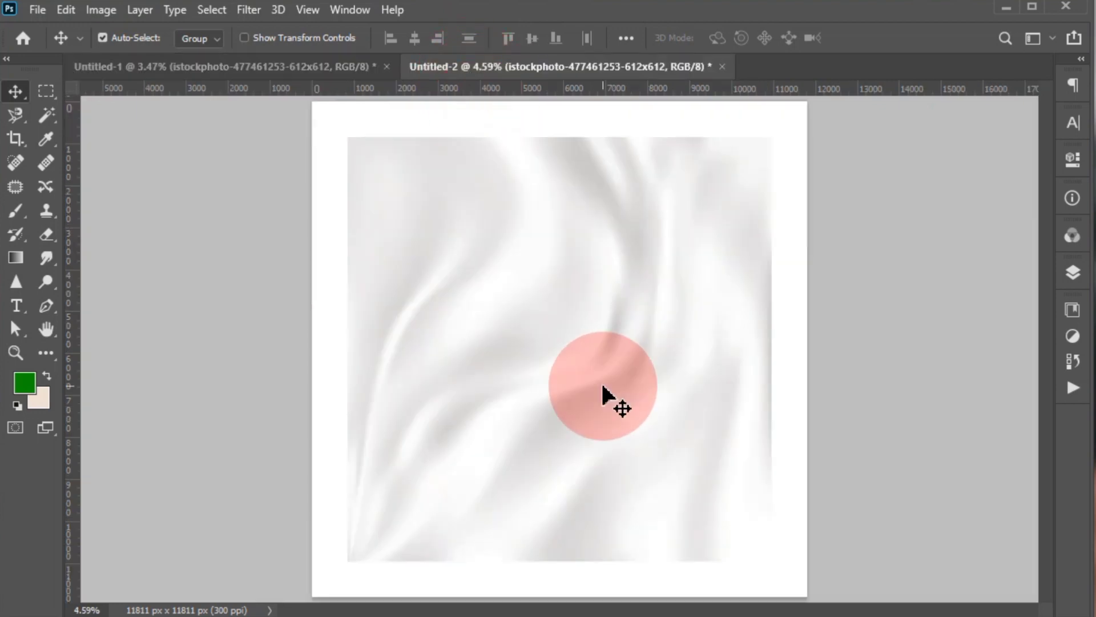
- Scale the silk texture up with Free Transform so it covers the whole canvas
key("ctrl")
key("ctrl+t")
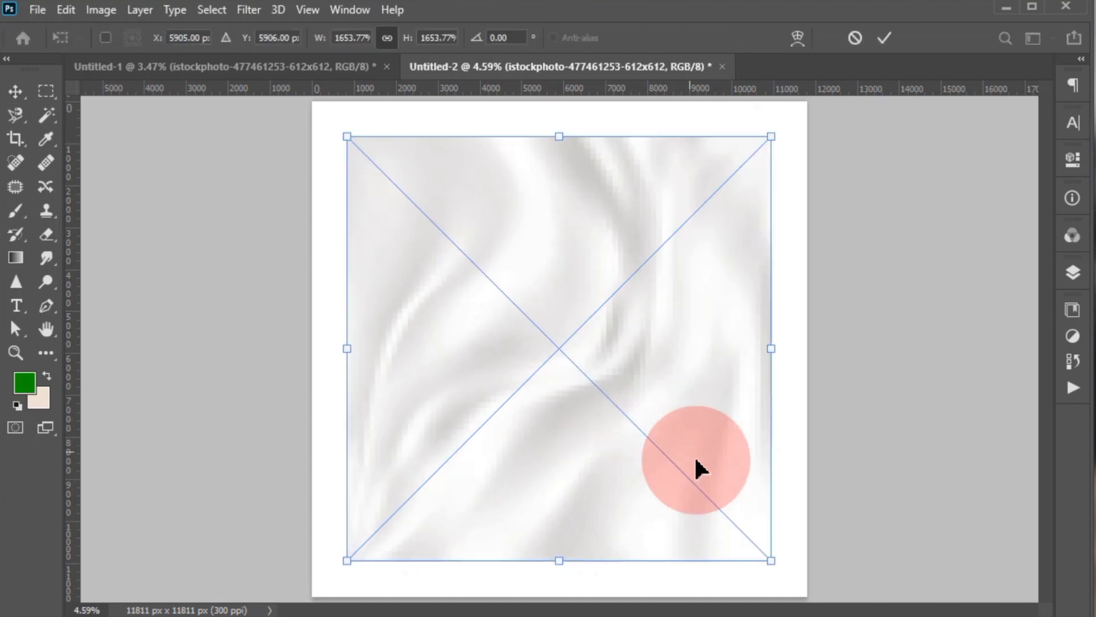
left_click_drag(777, 561, 830, 592)
left_click(880, 40)
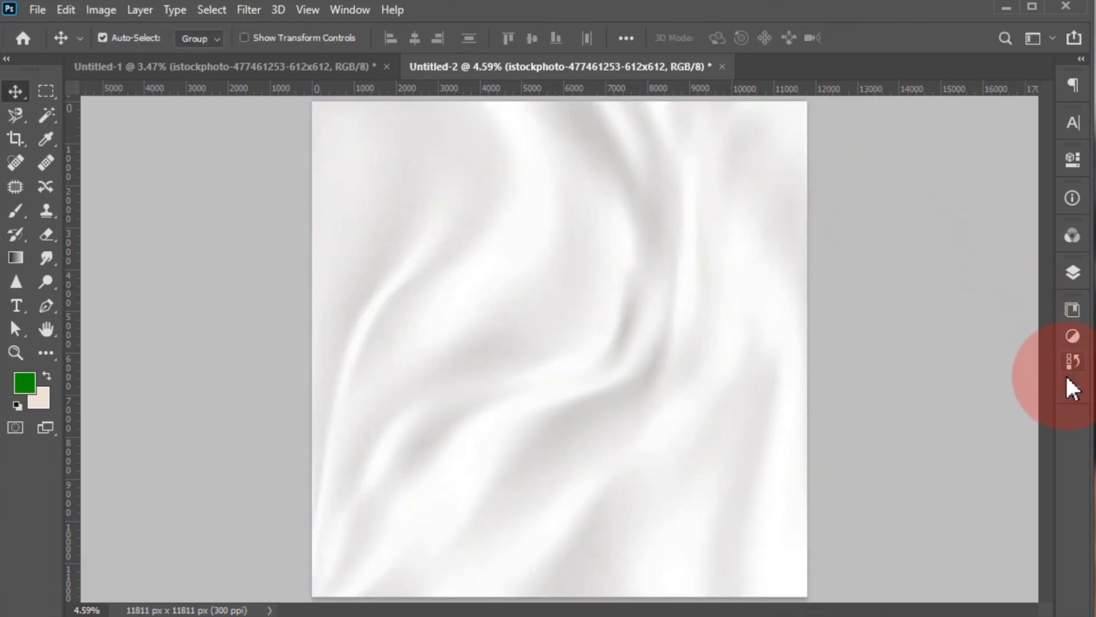
- Lower the silk texture layer's opacity to about 71% and deselect the layer
left_click(1073, 273)
left_click_drag(946, 204, 916, 126)
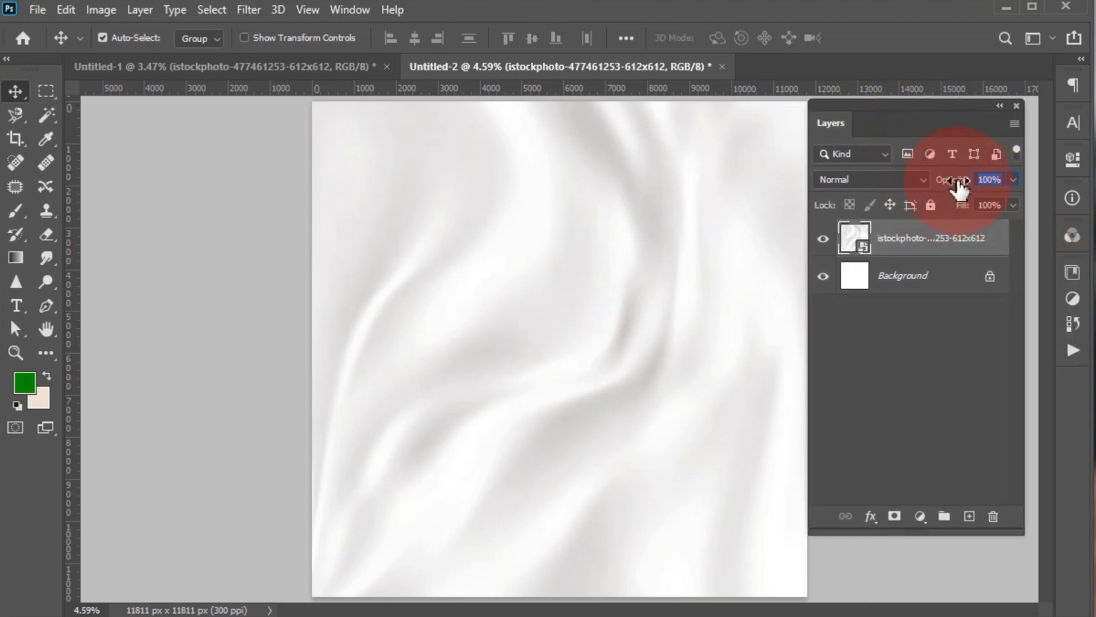
left_click_drag(941, 183, 933, 184)
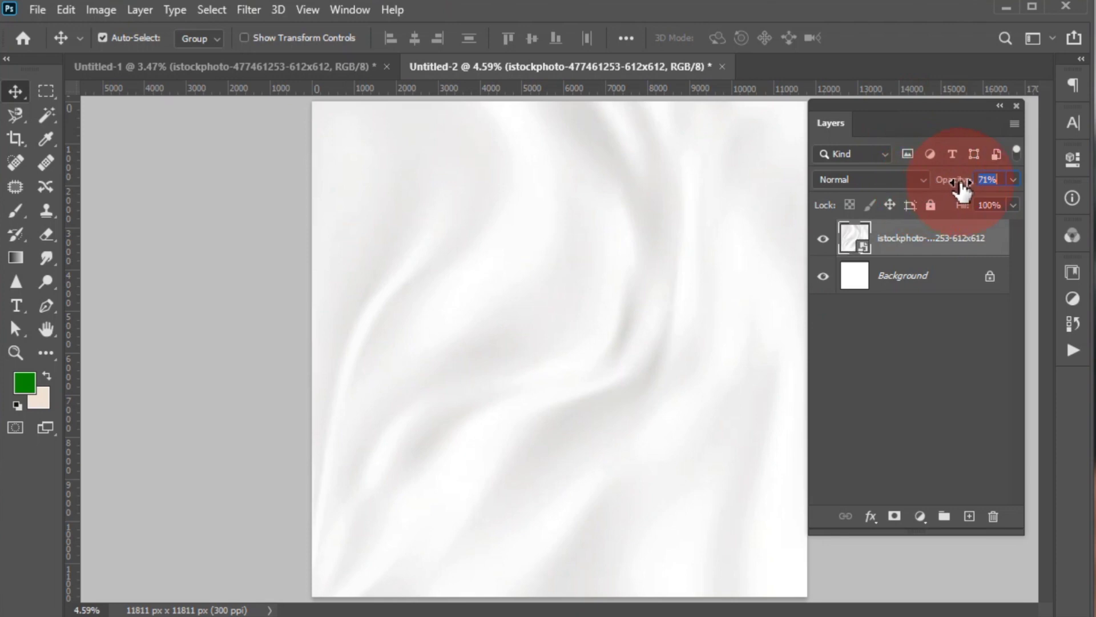
left_click(262, 186)
- Copy the waving tricolour flag from Untitled-1 into Untitled-2, with its narrow tip near the canvas centre and its wide end past the right edge
left_click(257, 70)
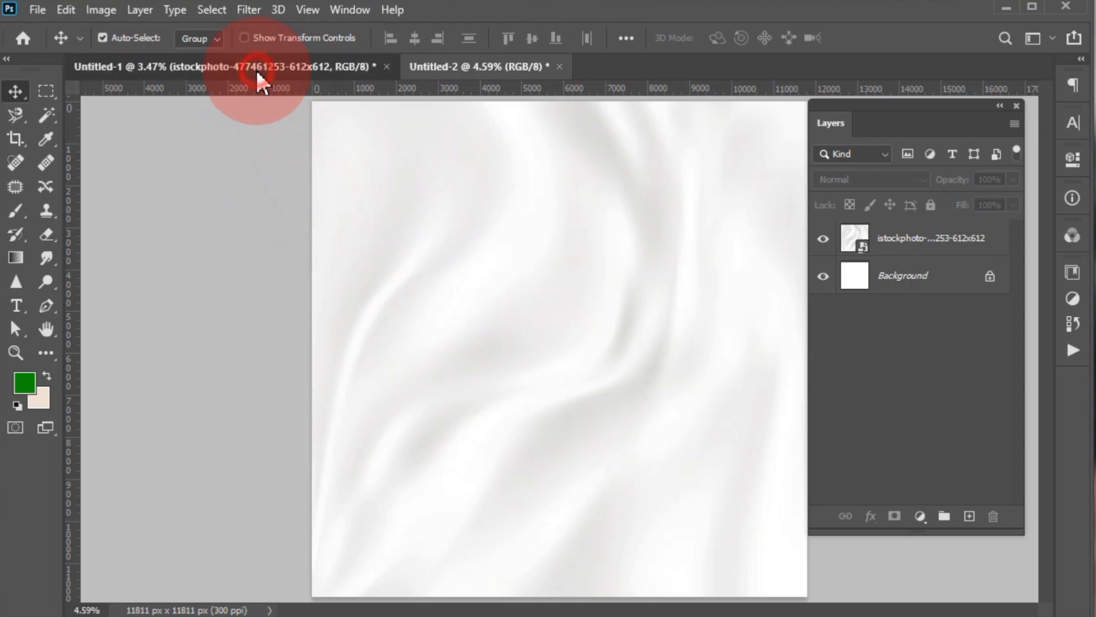
left_click(434, 228)
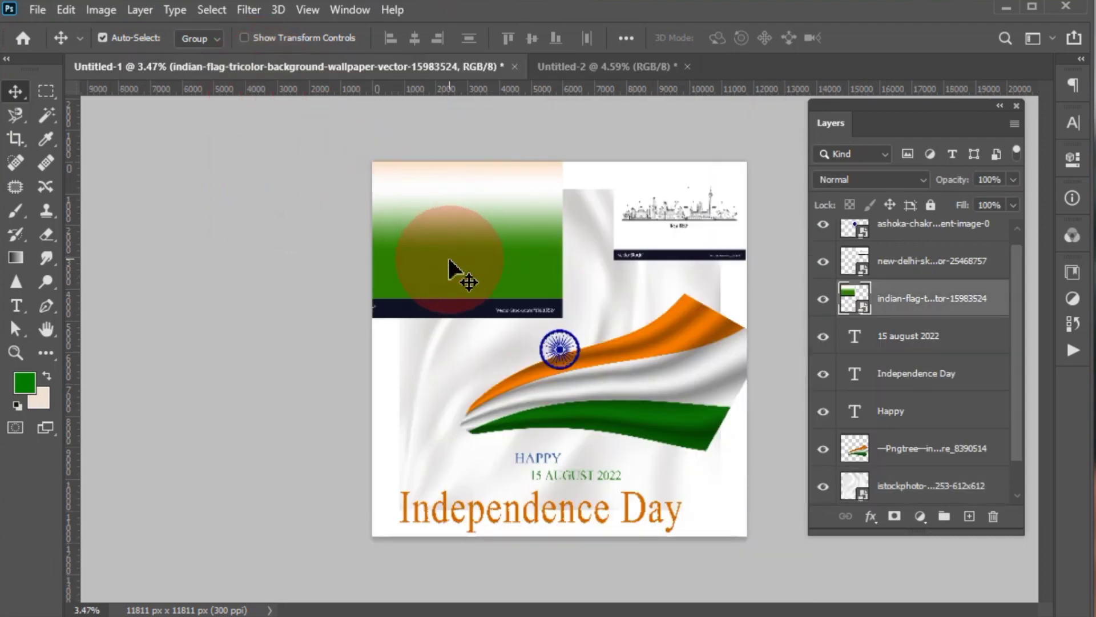
left_click_drag(447, 262, 448, 272)
left_click_drag(631, 411, 579, 221)
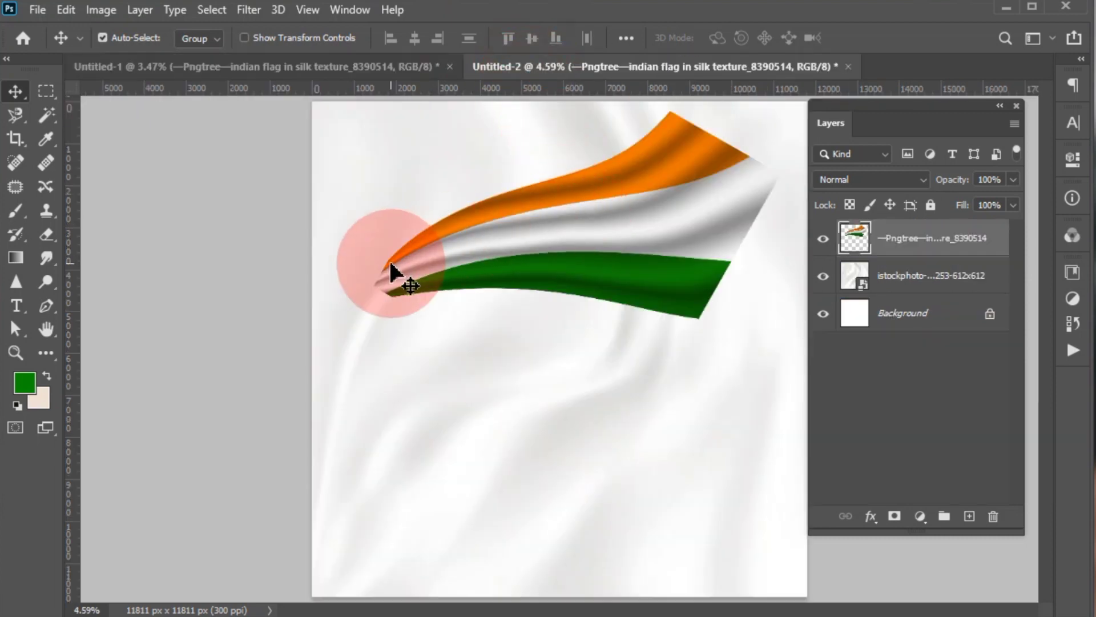
key("ctrl+minus")
left_click_drag(465, 273, 607, 317)
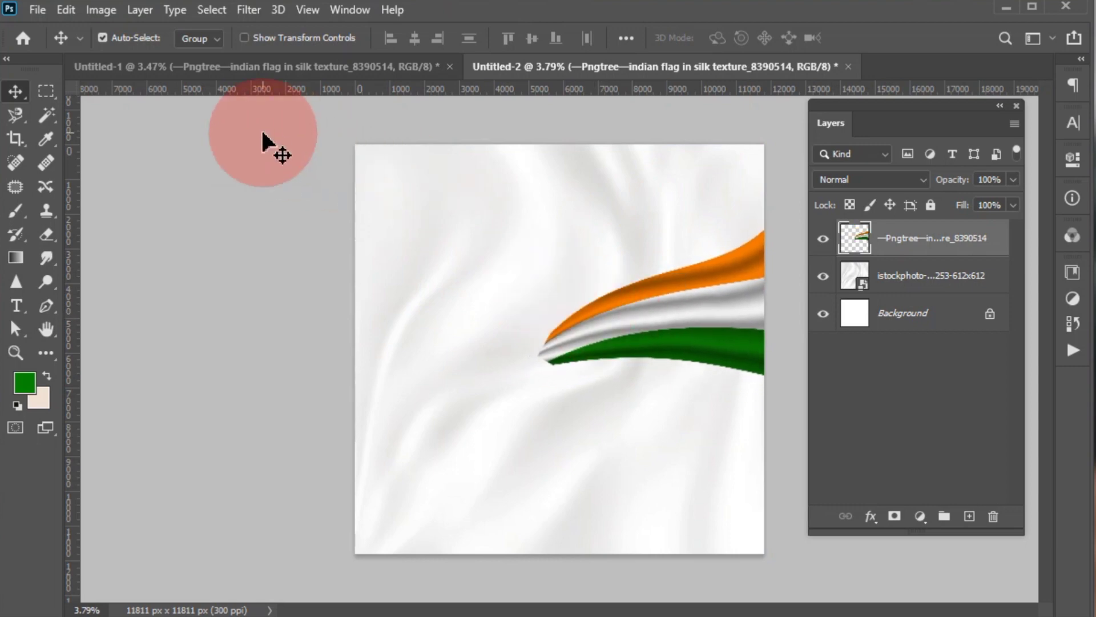
- Copy the Ashoka chakra from Untitled-1 into Untitled-2 and place it over the flag's narrow tip
left_click(263, 131)
left_click(272, 74)
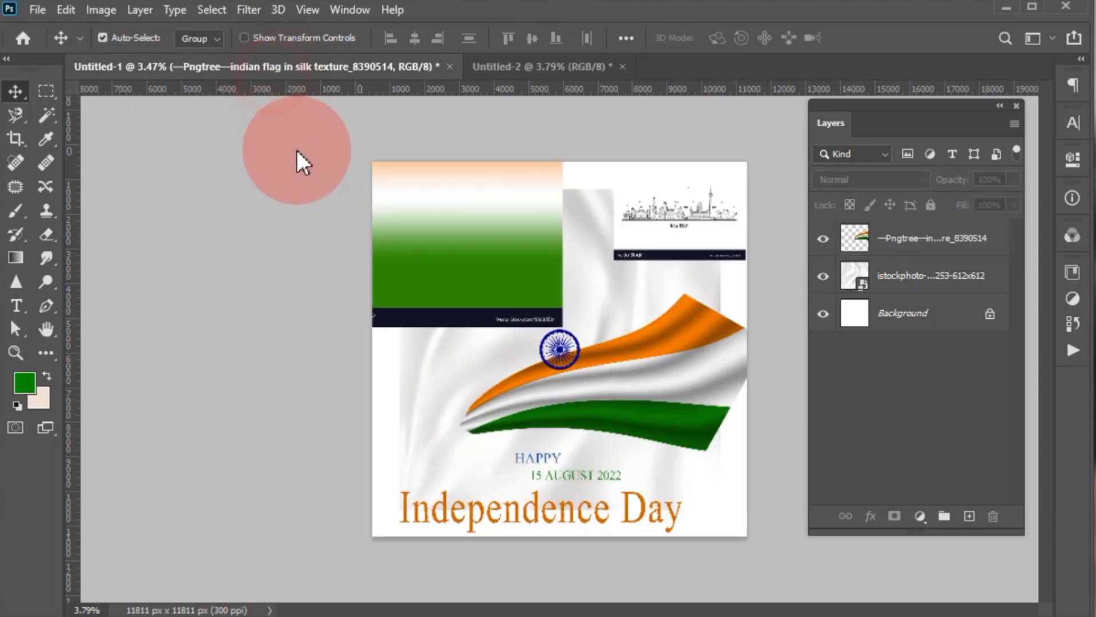
left_click(560, 349)
mouse_move(560, 349)
left_mouse_down()
mouse_move(537, 68)
mouse_move(575, 239)
mouse_move(576, 346)
mouse_move(564, 349)
left_mouse_up()
scroll(564, 356, "up", 3)
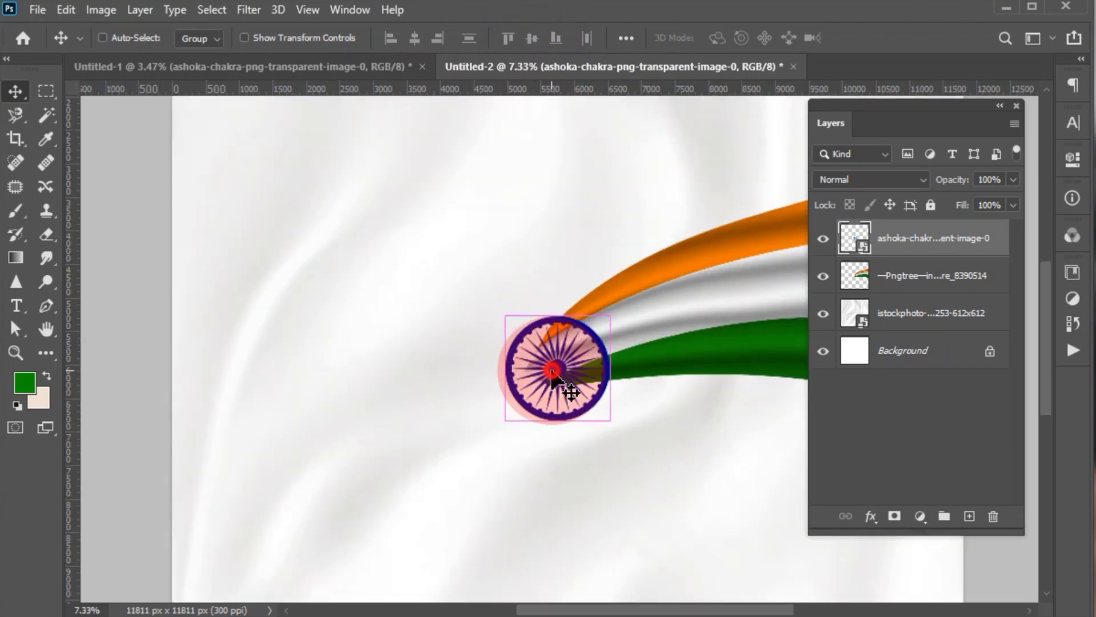
- Scale the Ashoka chakra to about 153% over the flag's tip and apply the transform
key("ctrl+t")
left_click_drag(498, 310, 475, 286)
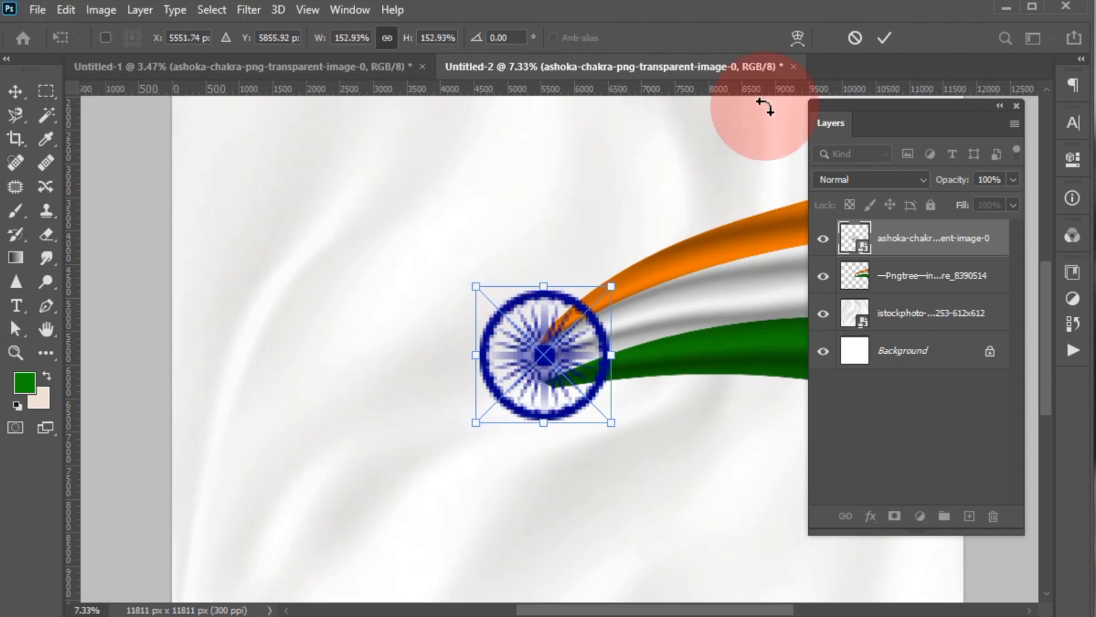
left_click(880, 36)
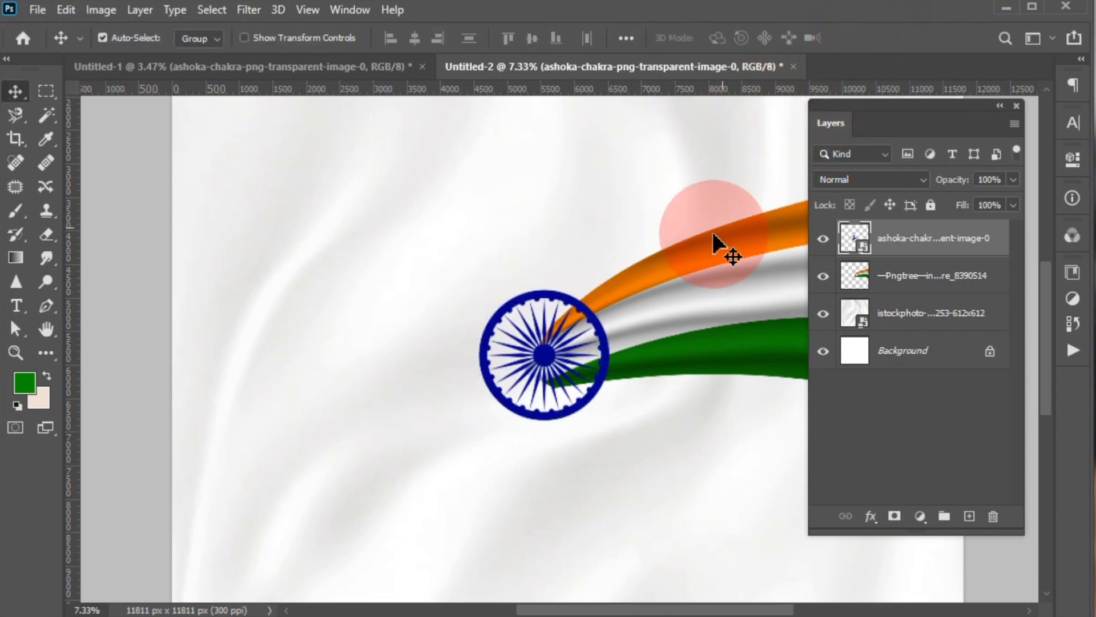
- Add a new empty layer between the flag layer and the Ashoka chakra layer
scroll(460, 330, "down", 4)
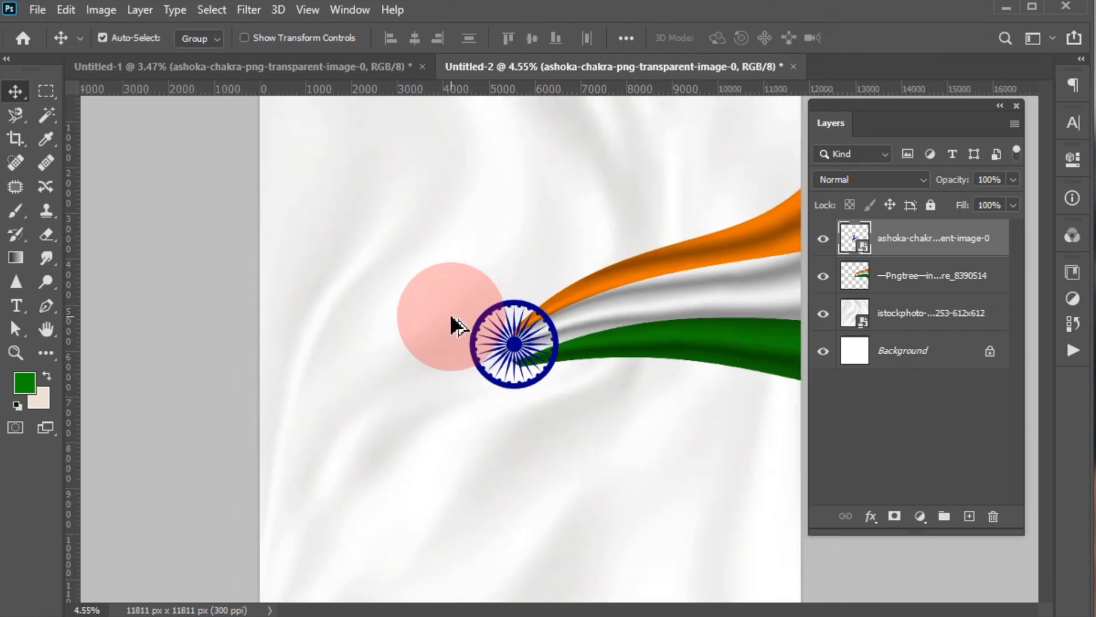
left_click(898, 274)
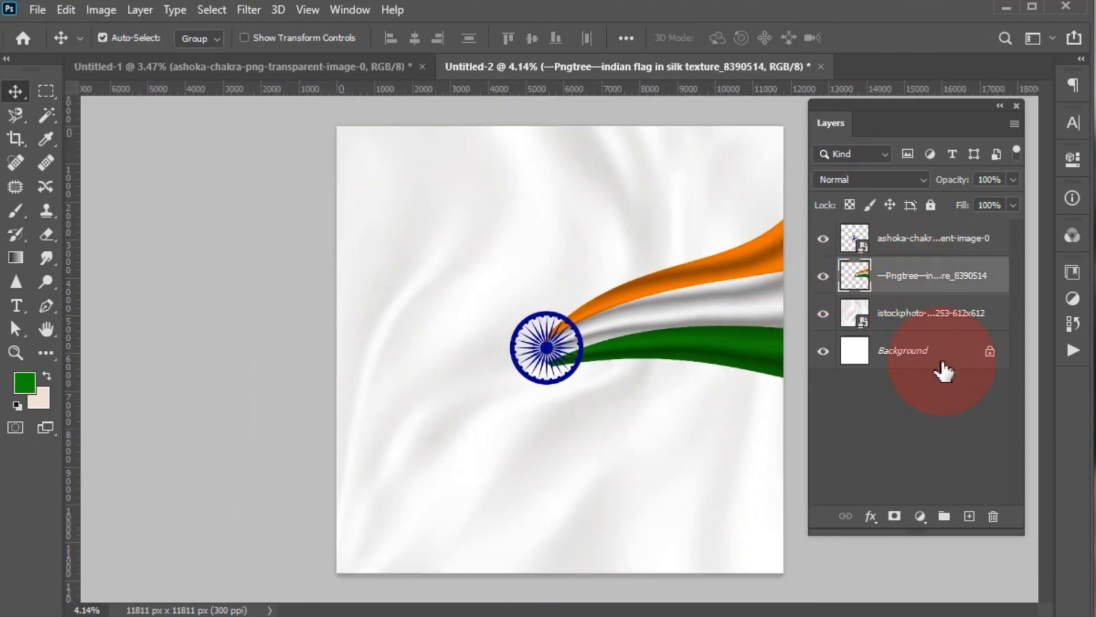
left_click(967, 517)
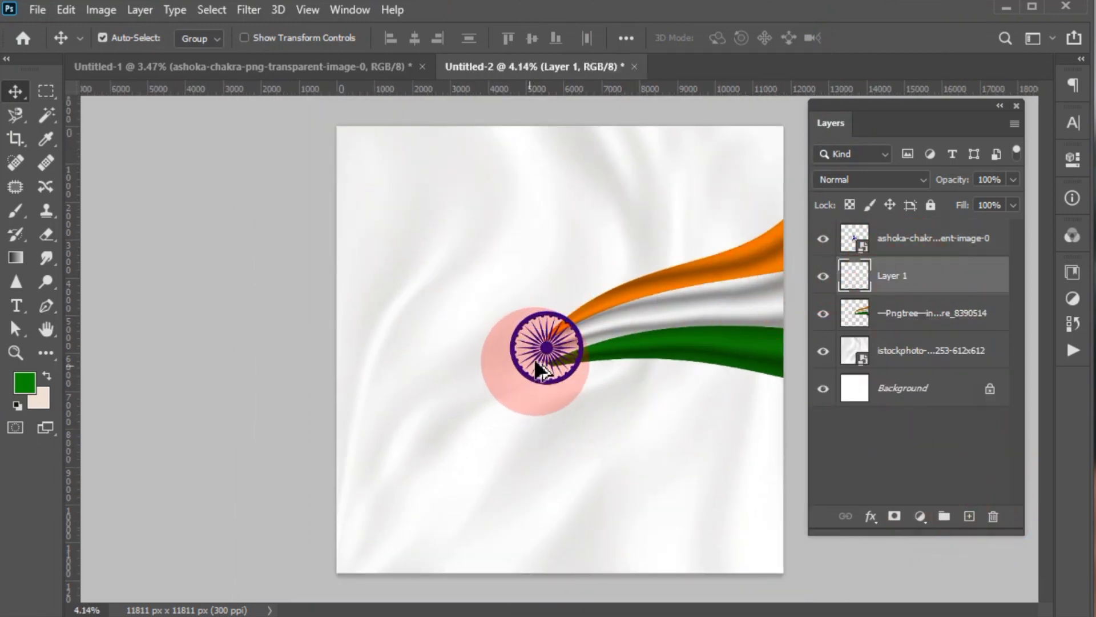
- Trace a closed Pen tool path around the chakra, keeping the anchor points within its blue outer ring
scroll(533, 358, "up", 4)
scroll(593, 359, "up", 1)
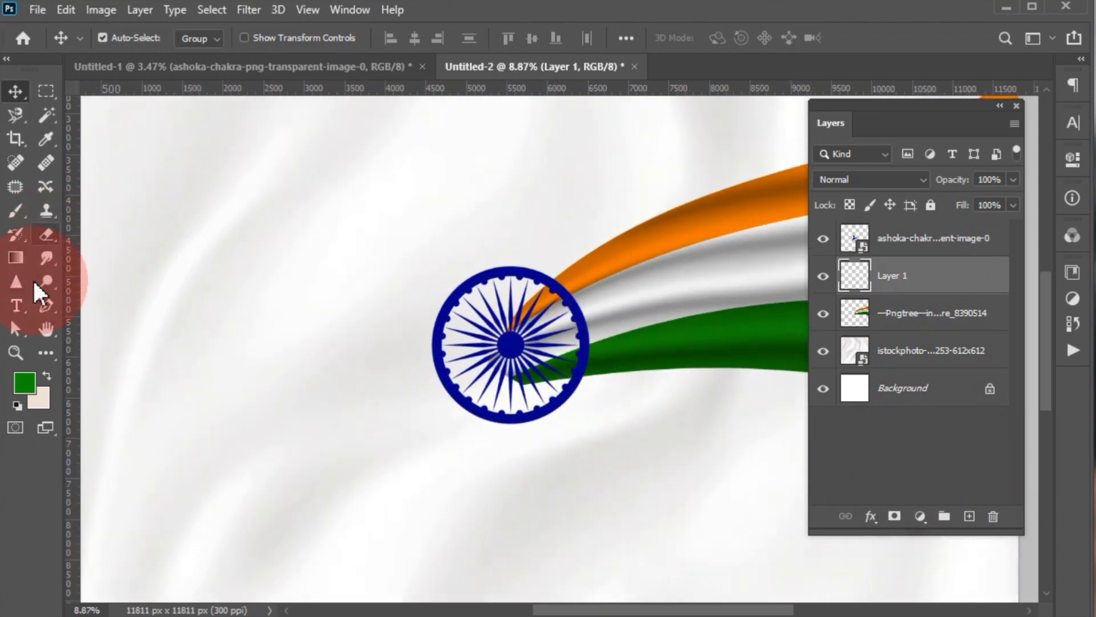
left_click(54, 311)
scroll(457, 329, "up", 4)
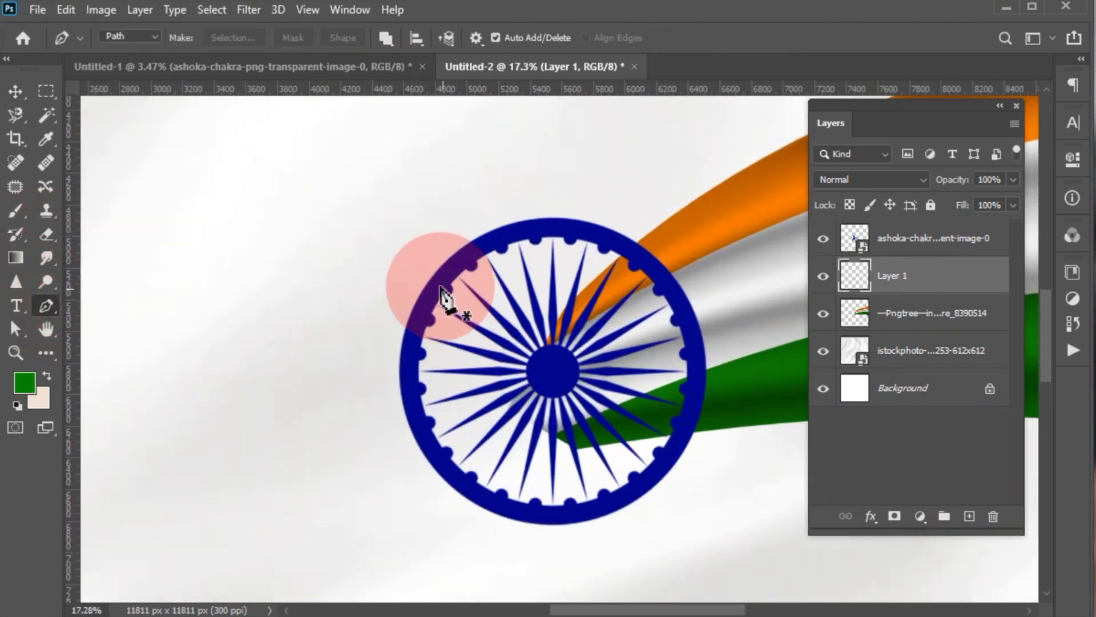
left_click(425, 295)
left_click(469, 250)
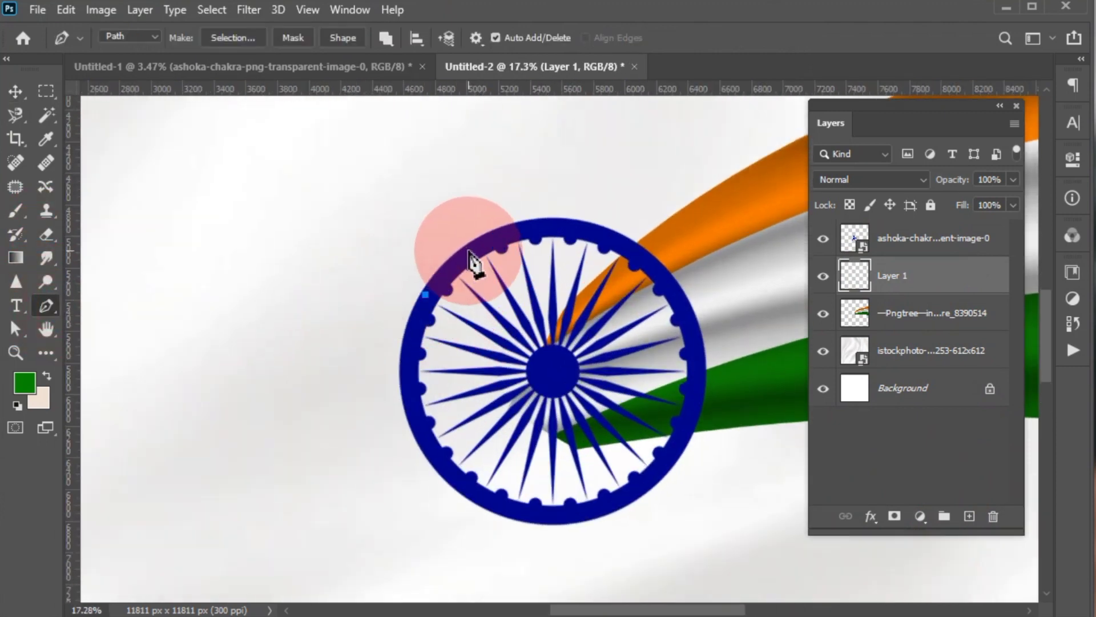
left_click(536, 221)
left_click(594, 236)
left_click(652, 263)
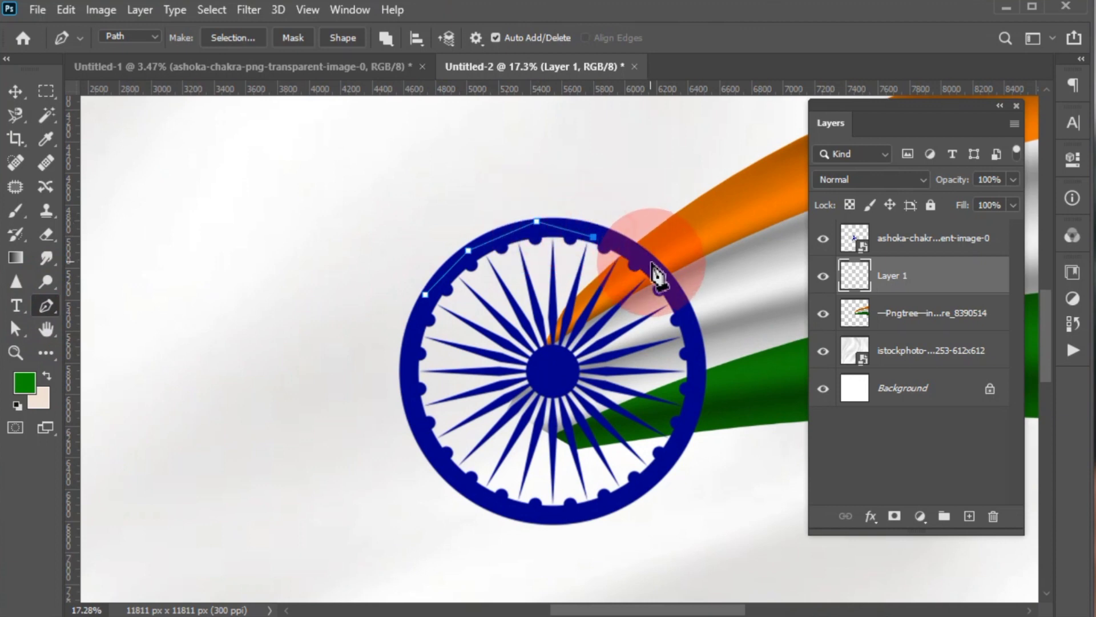
left_click(677, 304)
left_click(694, 374)
left_click(689, 432)
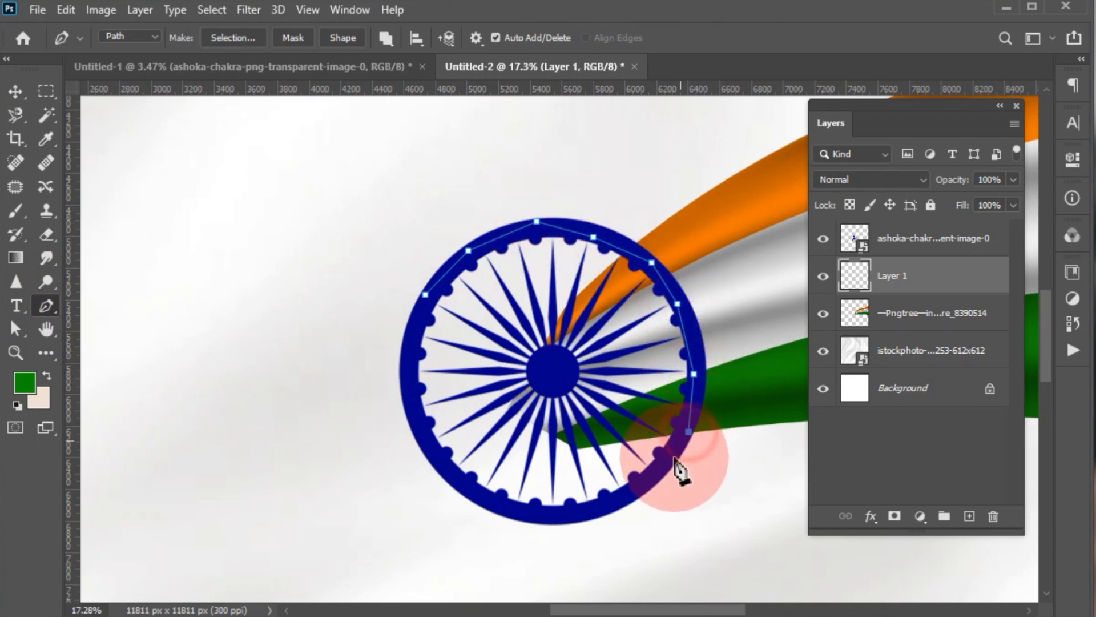
left_click(622, 501)
left_click(511, 510)
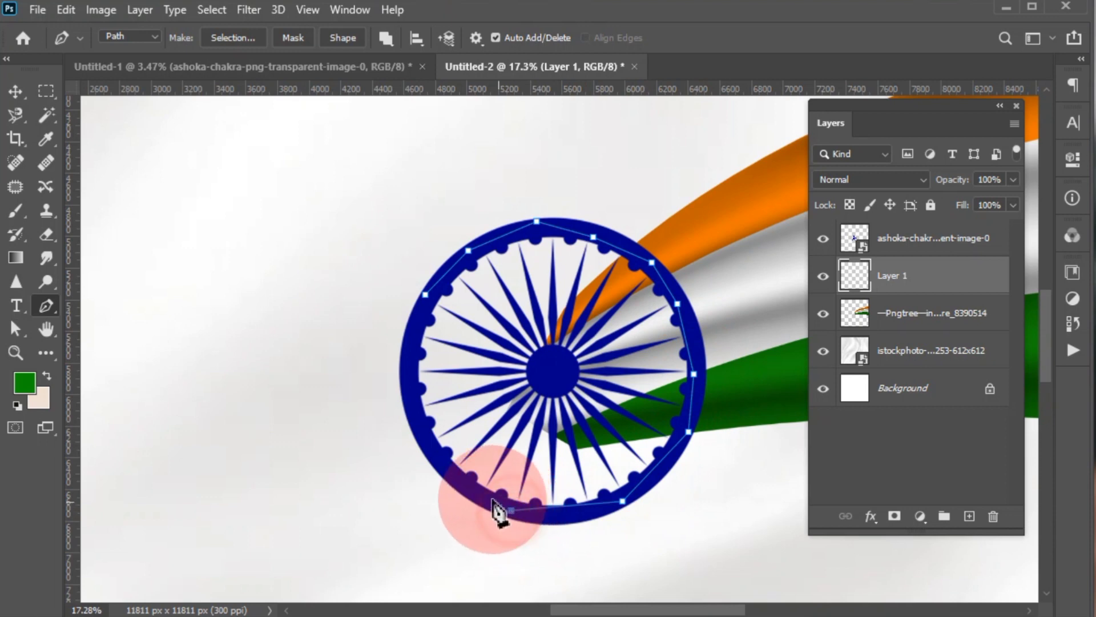
left_click(444, 473)
left_click(418, 431)
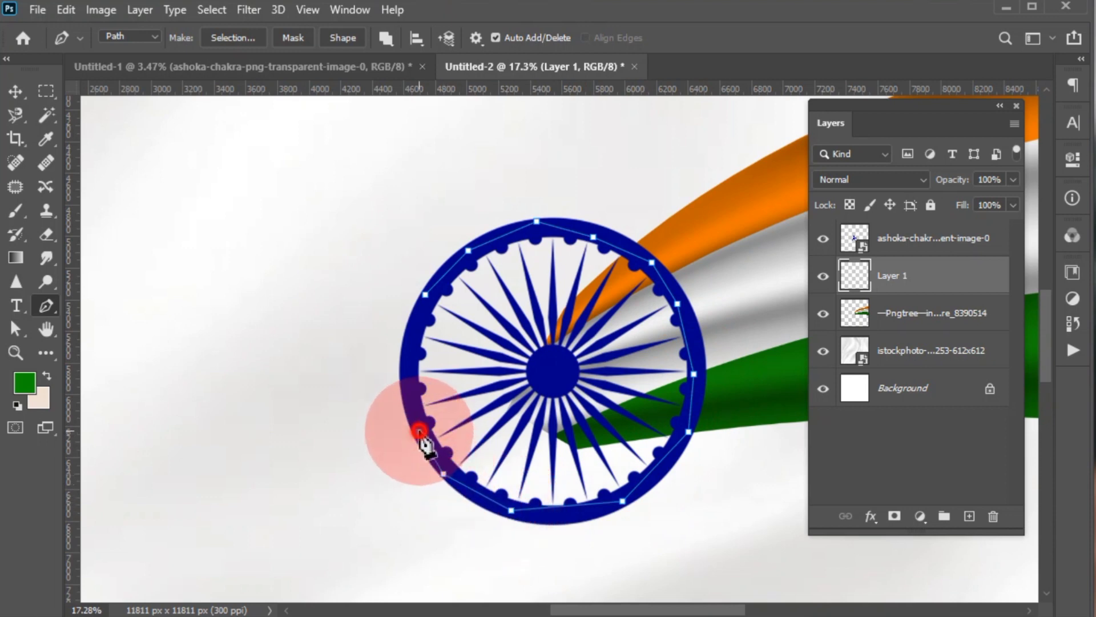
left_click(407, 375)
left_click(425, 295)
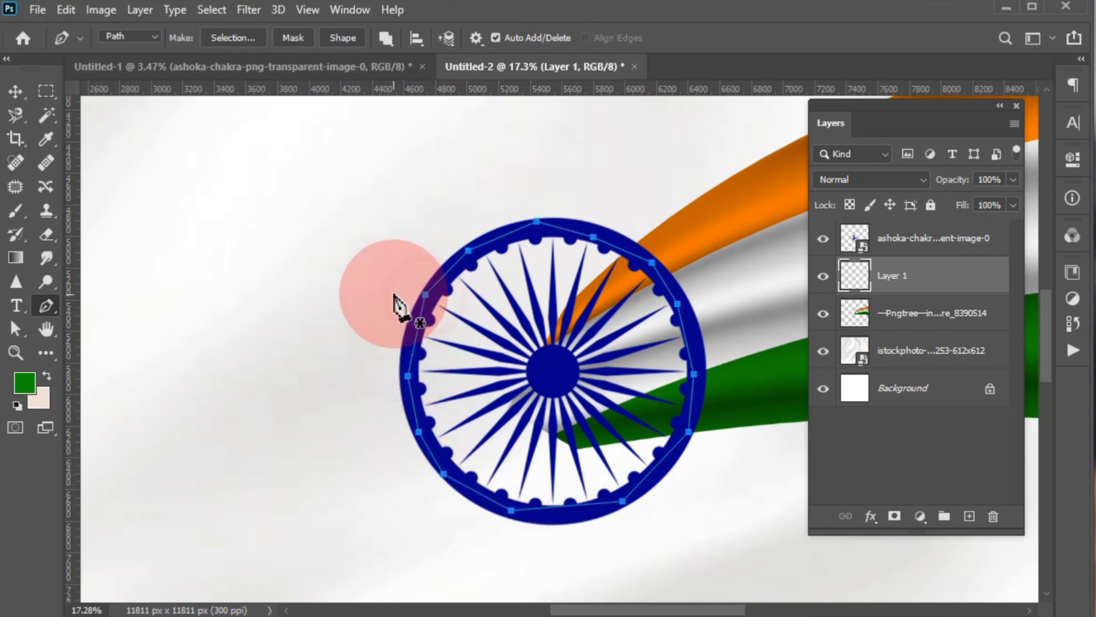
- Swap the foreground and background colours and convert the path around the chakra into a selection
left_click(47, 375)
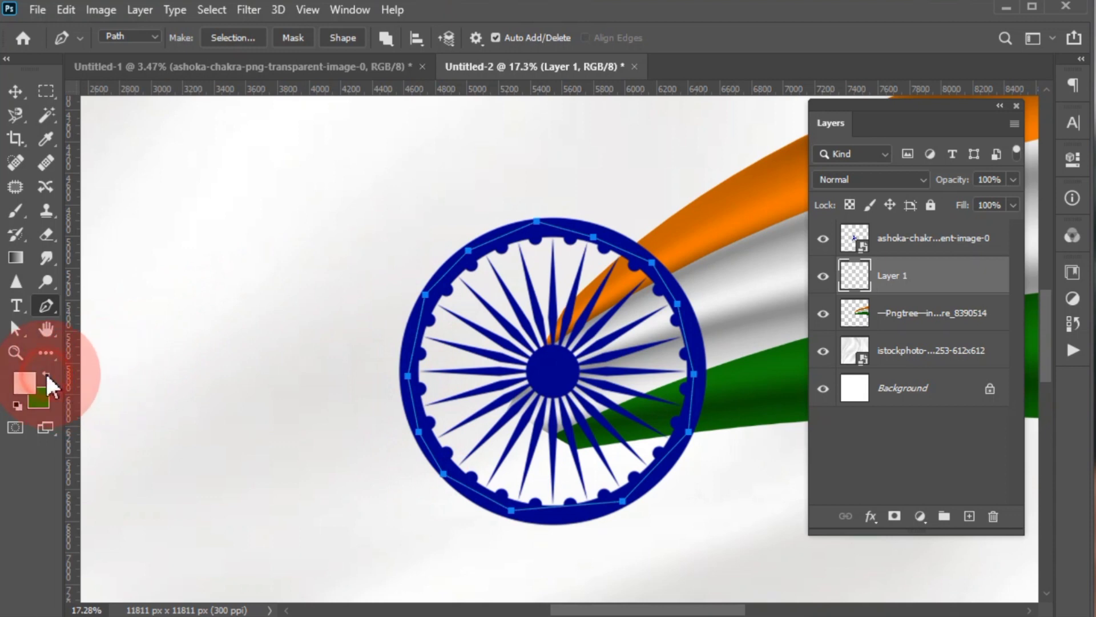
key("ctrl+Return")
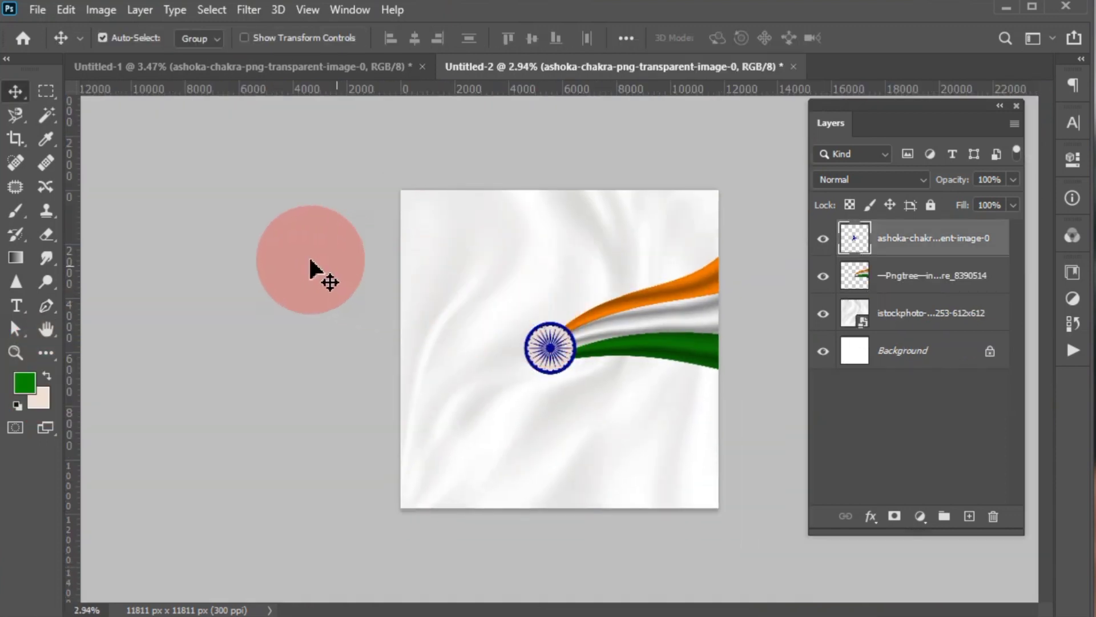
- Duplicate the tricolour flag layer
left_click(311, 260)
left_click(697, 346)
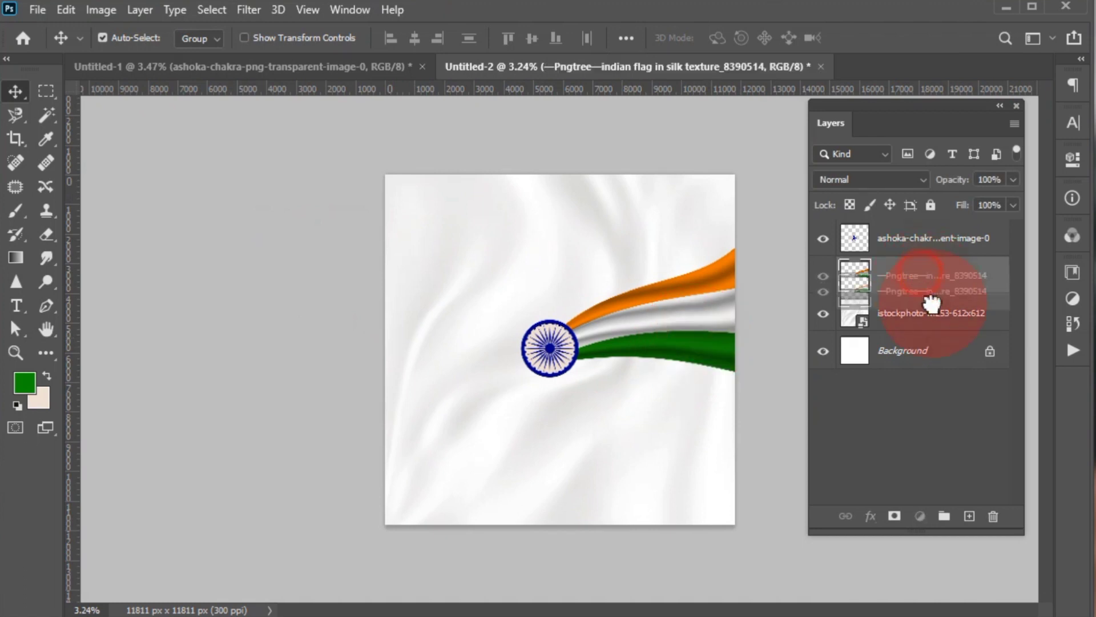
left_click_drag(907, 282, 971, 519)
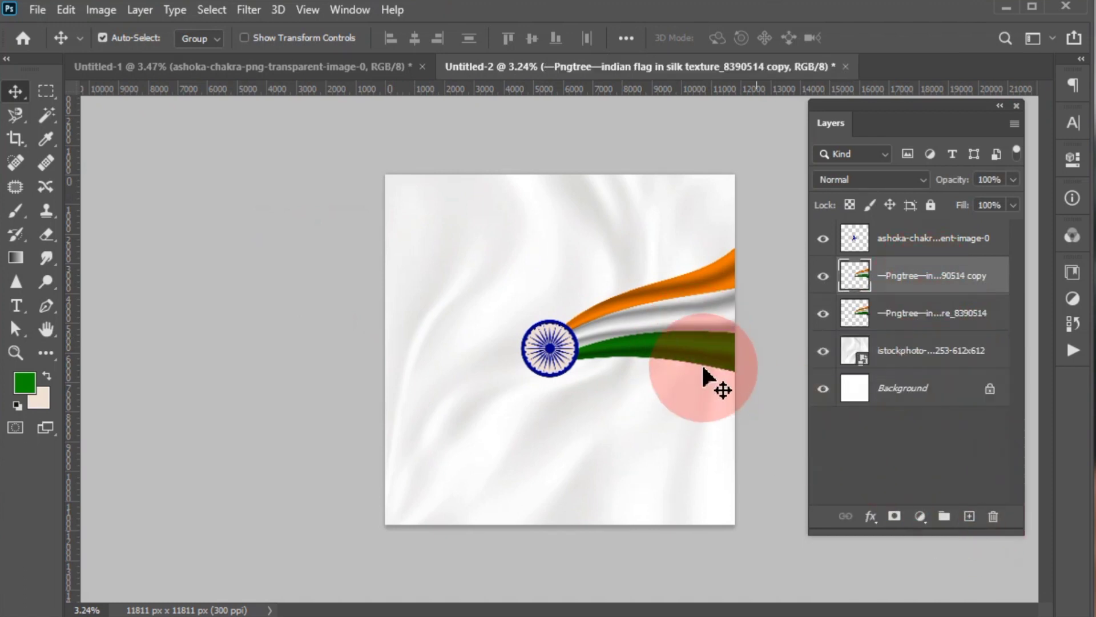
- Flip the flag copy horizontally and move it to the opposite side of the chakra, mirroring the original flag
key("ctrl+t")
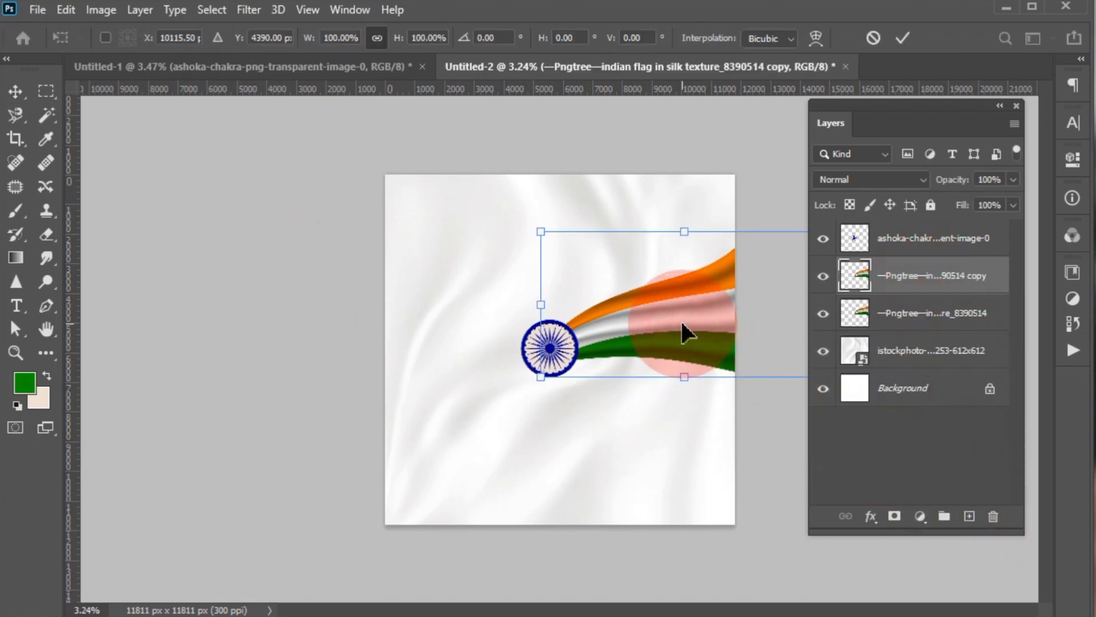
right_click(681, 321)
left_click(707, 297)
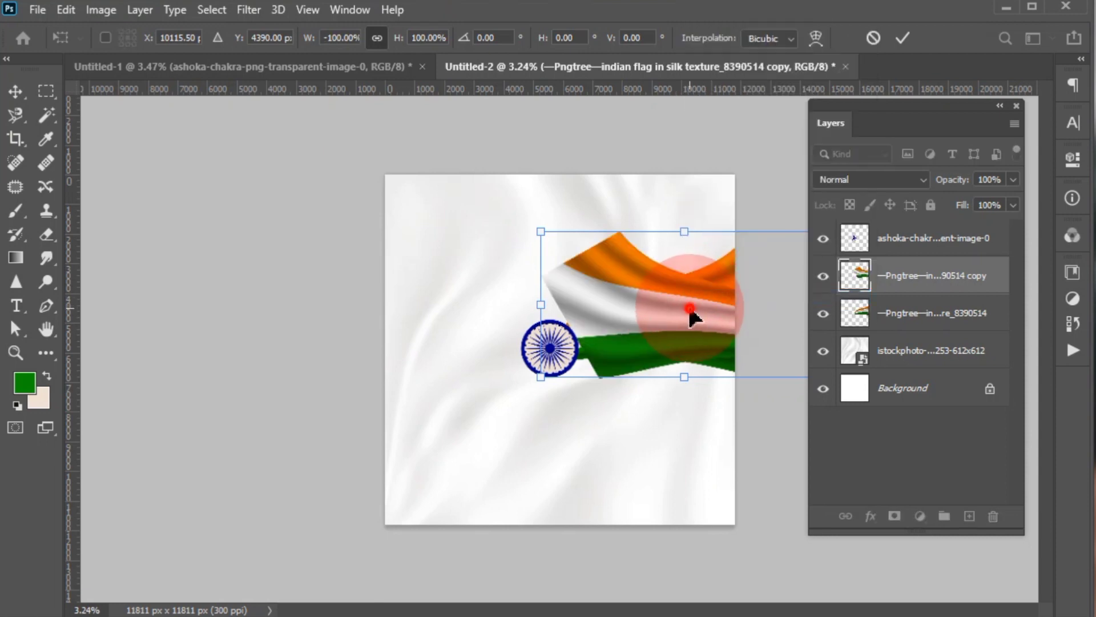
left_click_drag(692, 314, 412, 355)
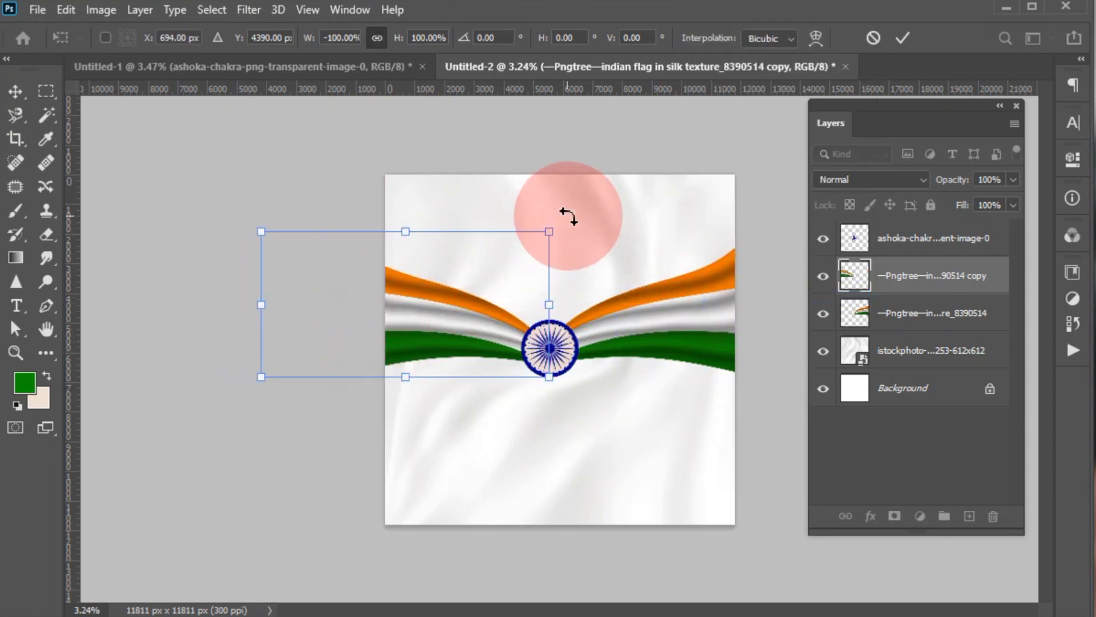
- Rotate the mirrored flag copy to an angle of about -170.66° and reposition it so its tip meets the chakra
left_click_drag(567, 216, 580, 303)
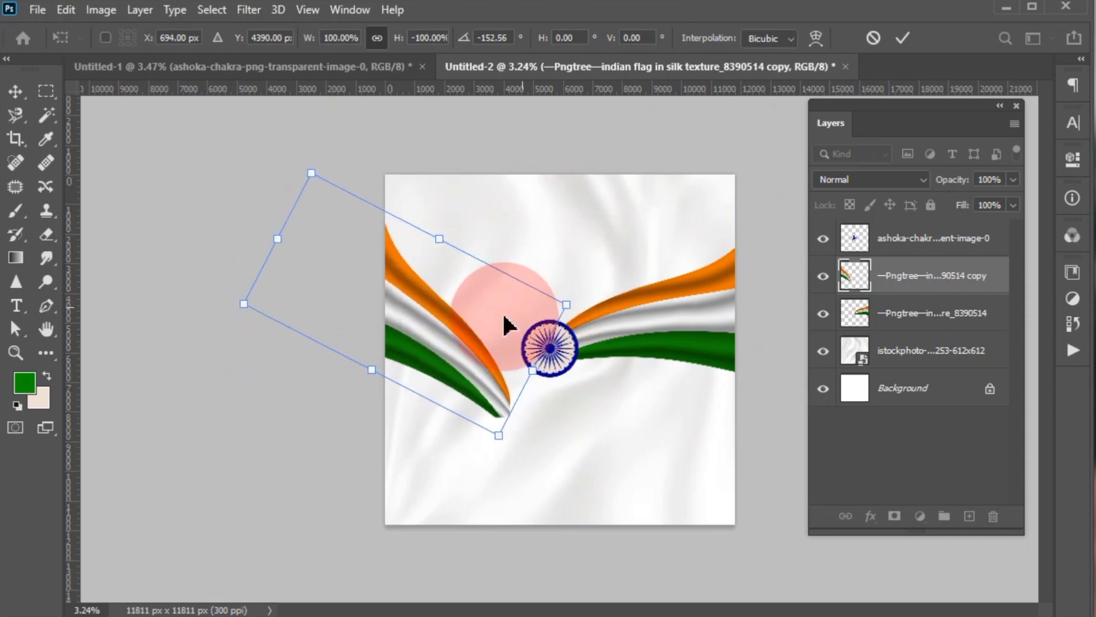
left_click_drag(475, 368, 515, 322)
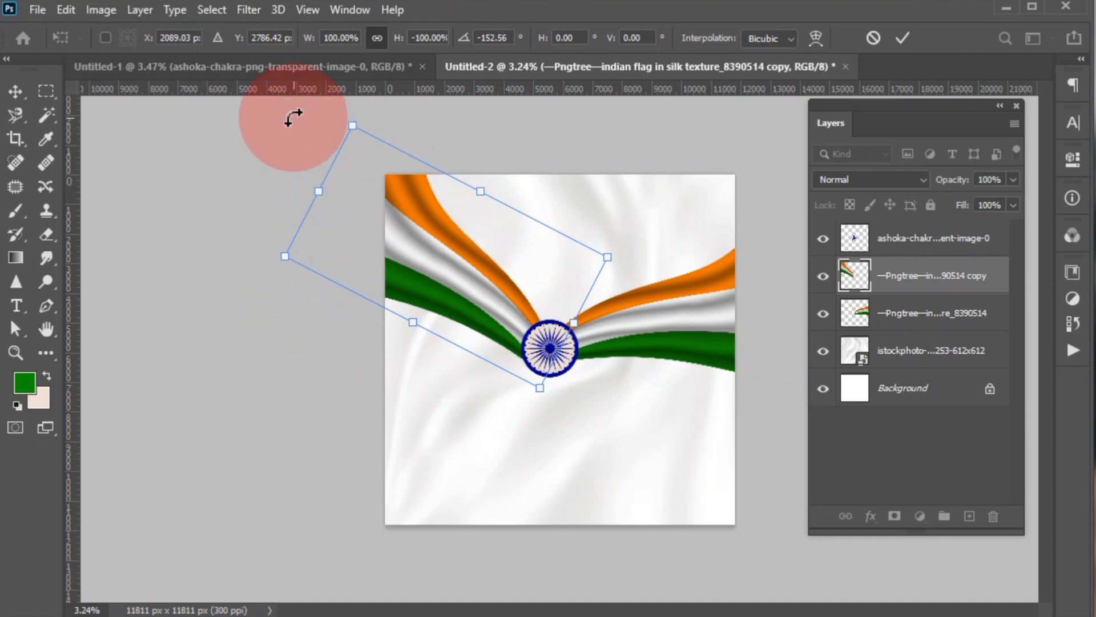
left_click_drag(292, 117, 266, 181)
mouse_move(479, 261)
left_mouse_down()
mouse_move(453, 268)
mouse_move(470, 280)
left_mouse_up()
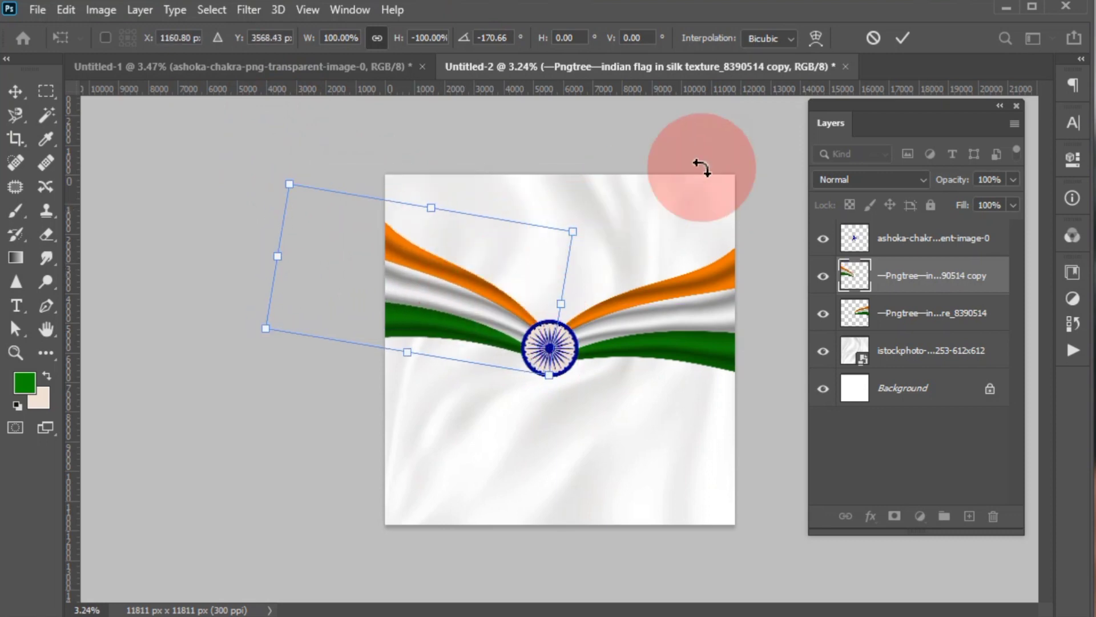
left_click(901, 39)
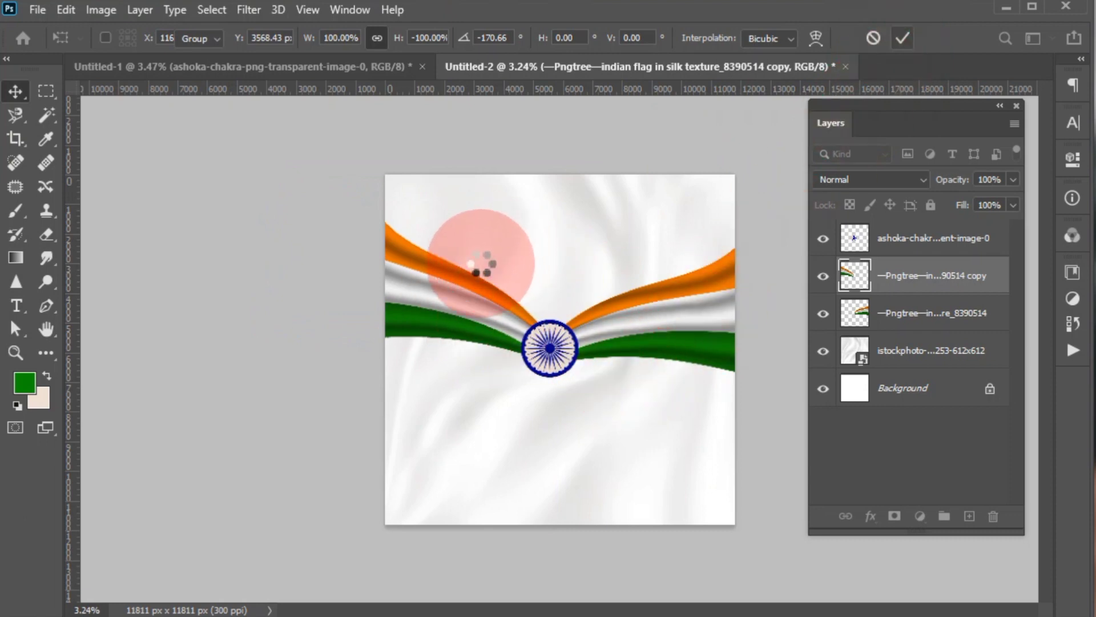
left_click(275, 222)
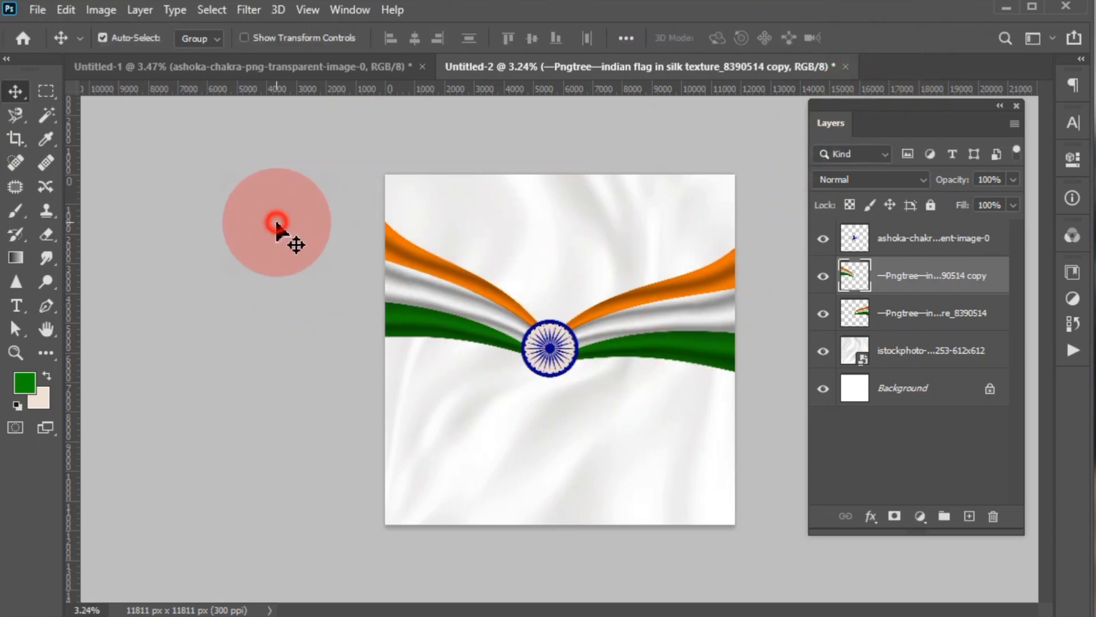
- Bring the tricolour gradient wallpaper from Untitled-1 into the poster and stretch it across the full width of the upper canvas
left_click(291, 72)
left_click_drag(443, 272, 588, 306)
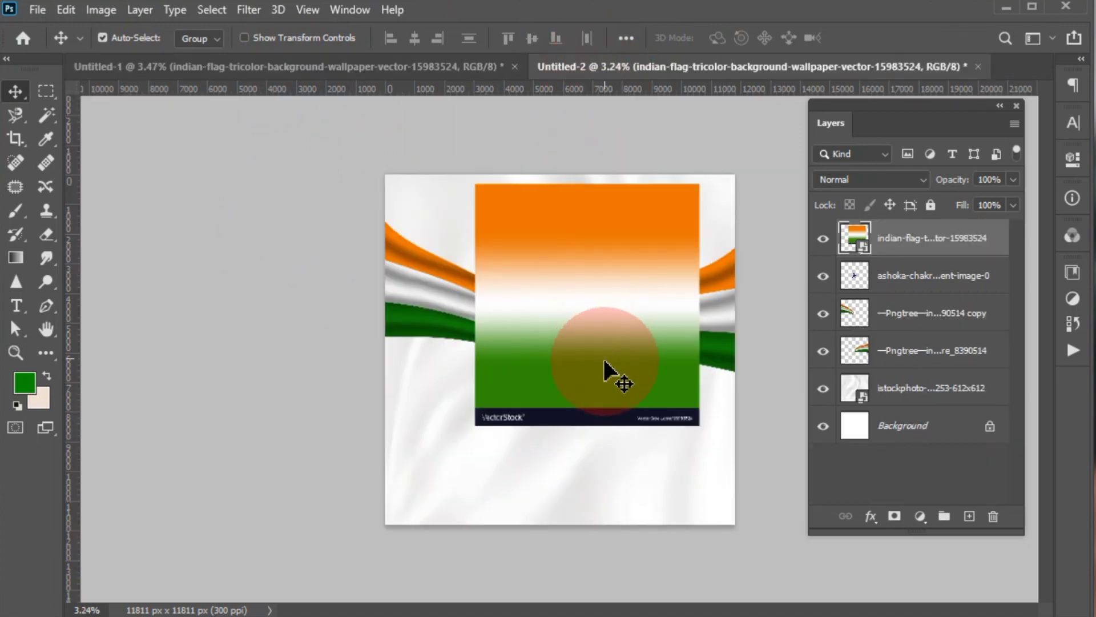
left_click_drag(598, 352, 649, 309)
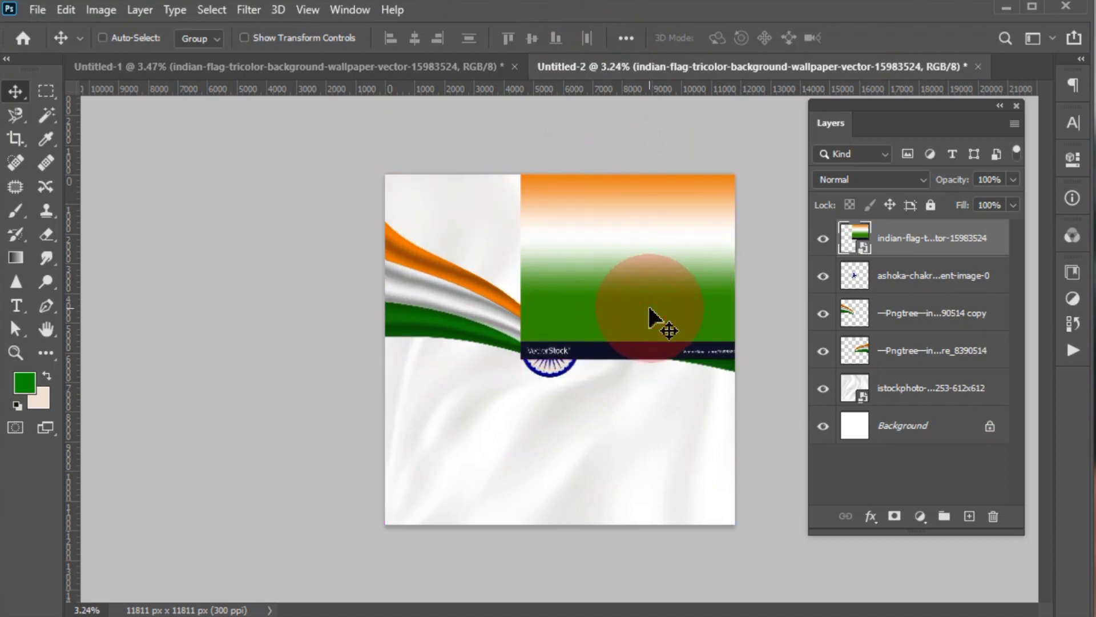
key("ctrl+t")
left_click_drag(482, 246, 372, 247)
key("Return")
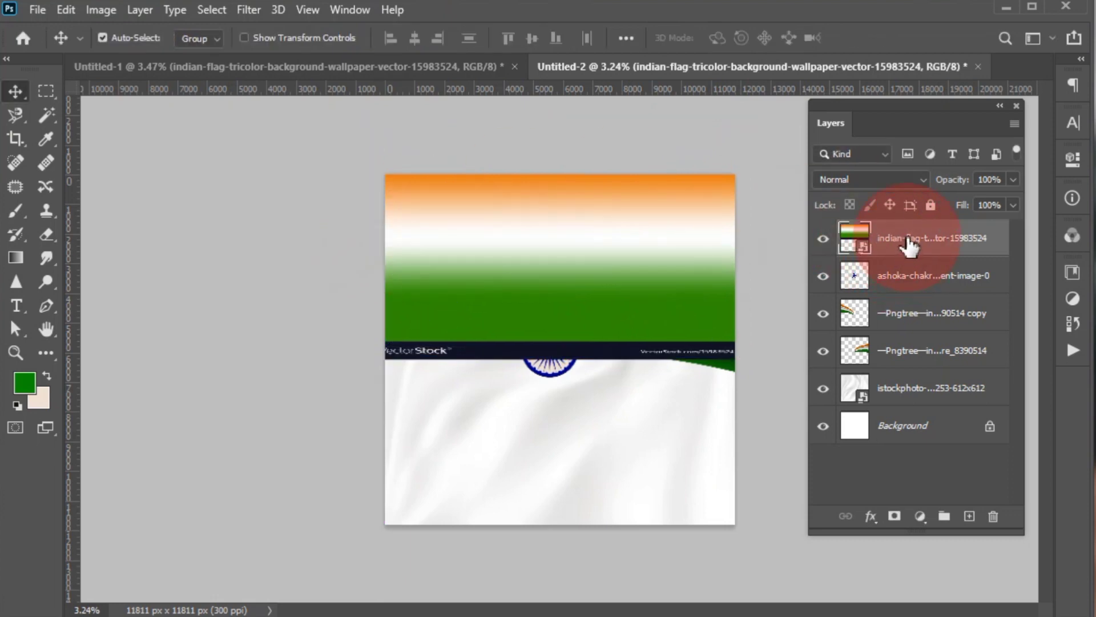
- Move the tricolour gradient layer below both flag layers, then rotate it about -36° and enlarge it to run diagonally behind the flags
left_click_drag(907, 252, 922, 370)
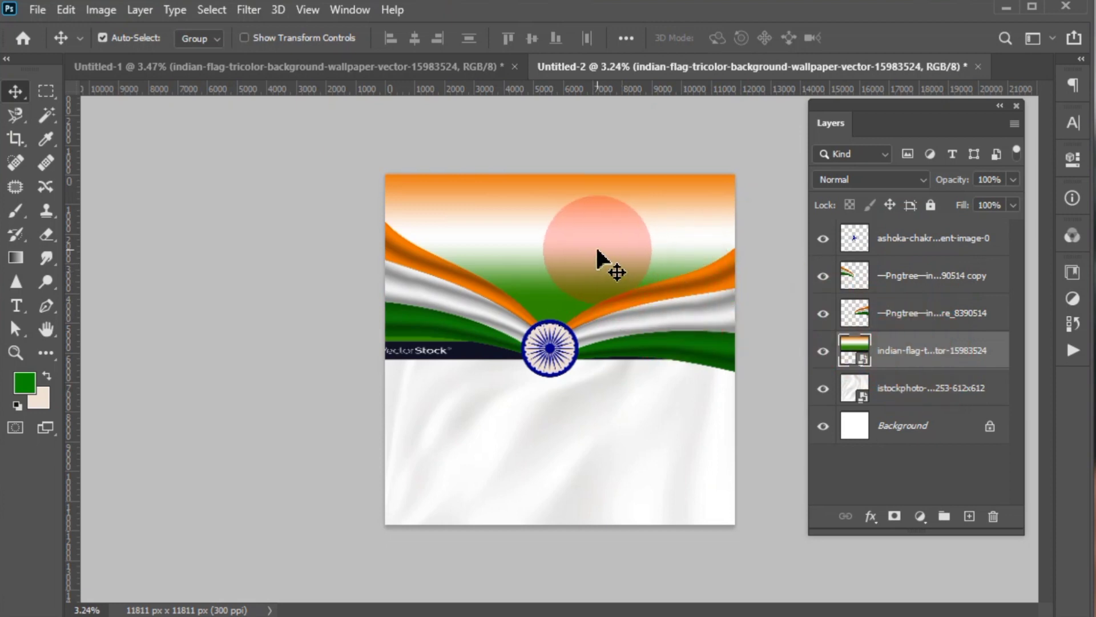
key("ctrl+t")
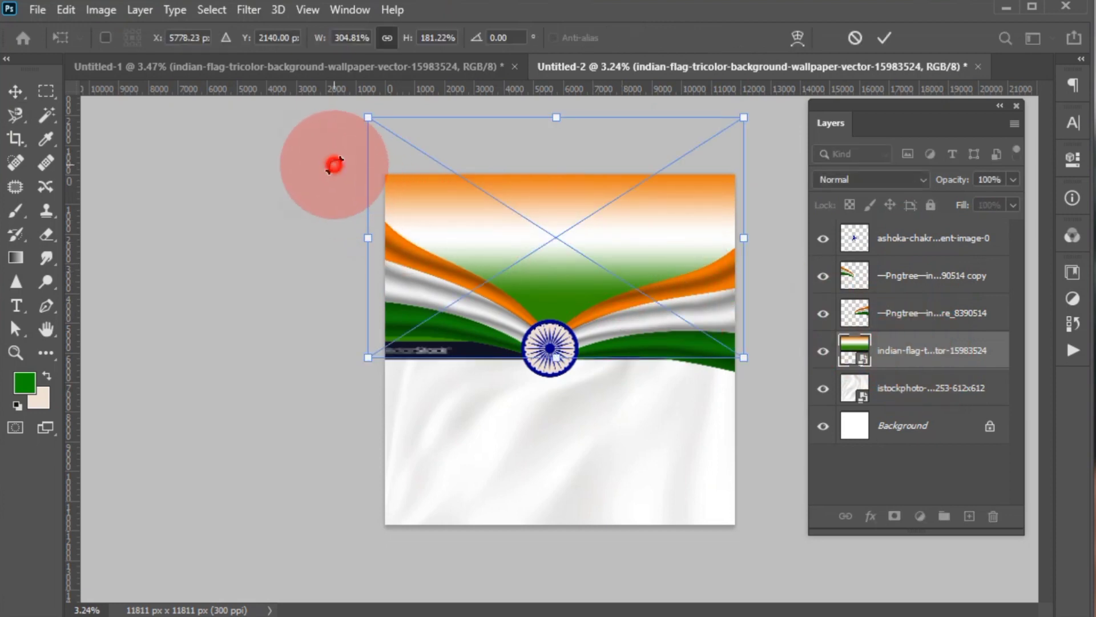
left_click_drag(333, 164, 234, 255)
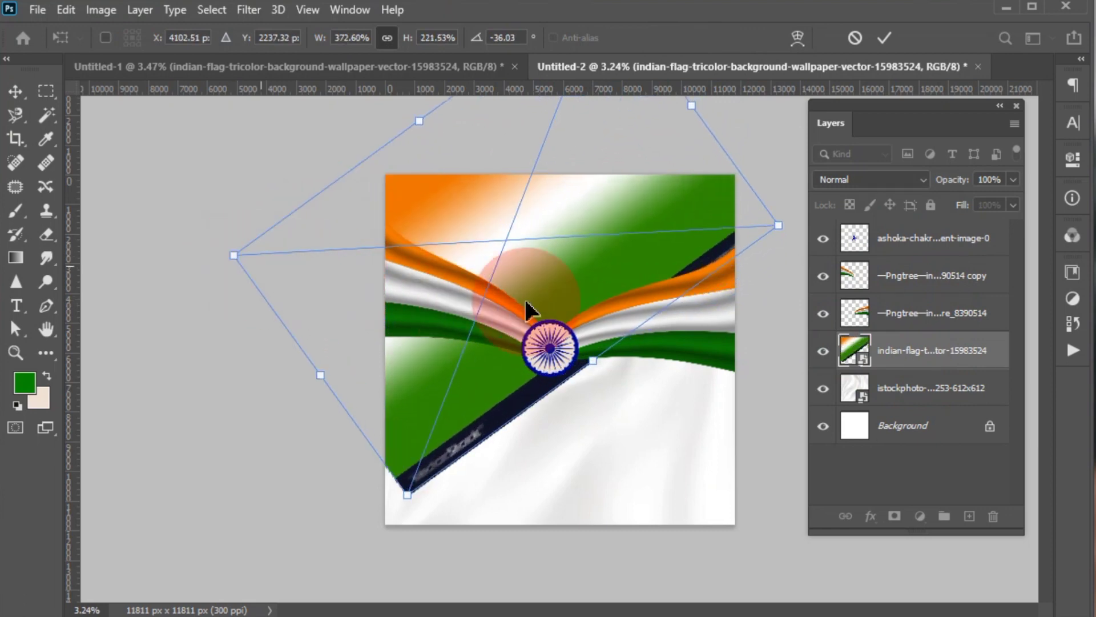
left_click_drag(613, 382, 634, 394)
- Set the tricolour gradient layer's blend mode to Linear Burn and its opacity to 70%
left_click_drag(858, 177, 856, 262)
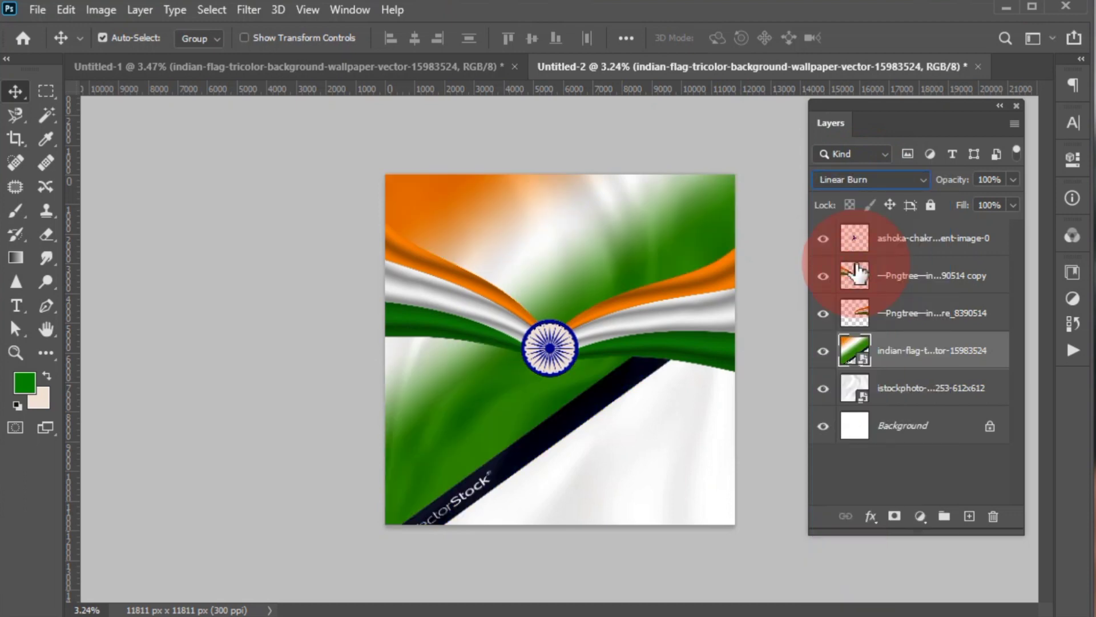
left_click_drag(942, 179, 917, 194)
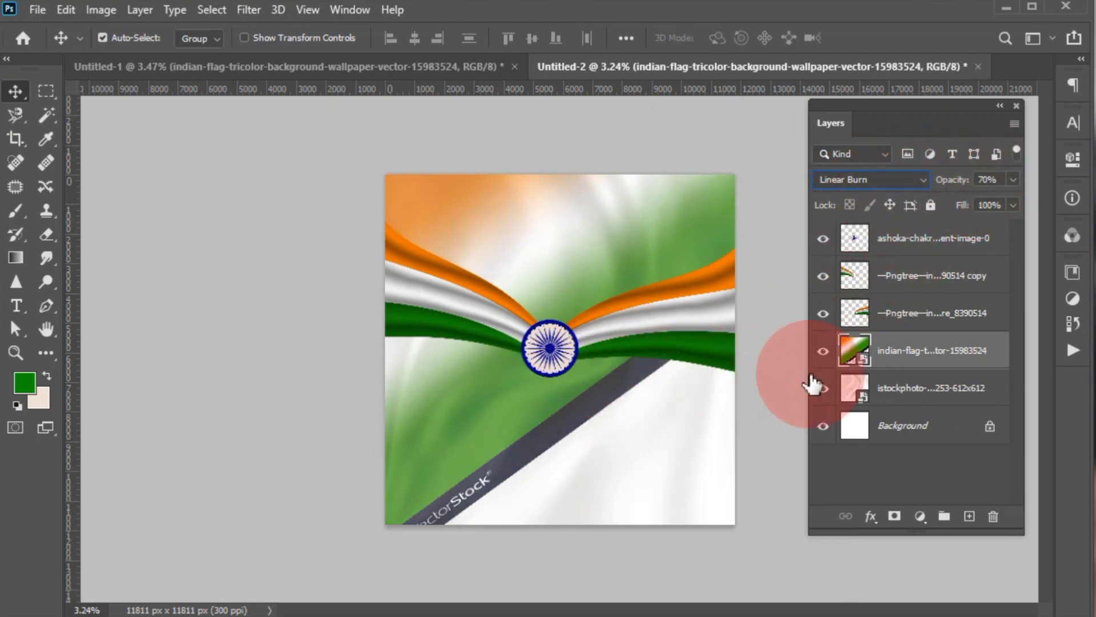
right_click(929, 359)
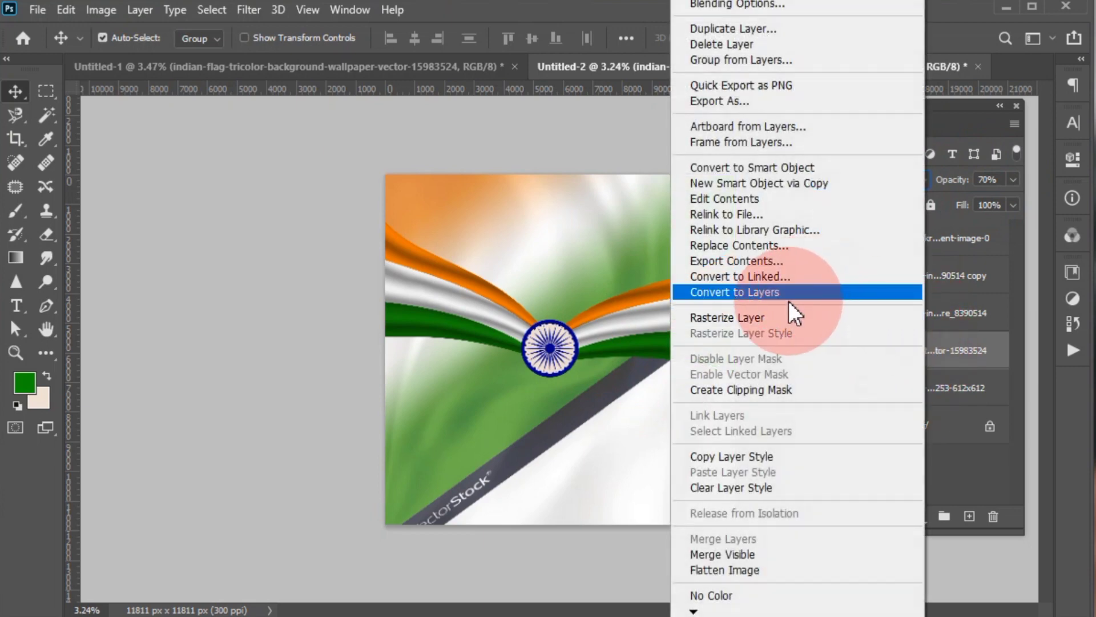
left_click(946, 353)
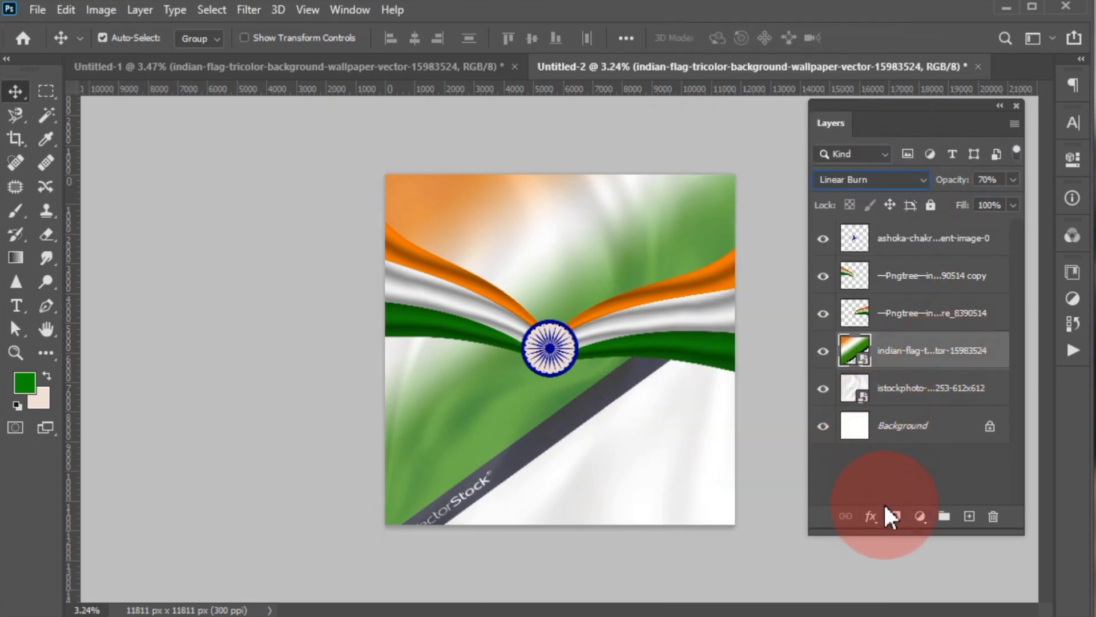
- Add a layer mask to the tricolour gradient layer and set up a hard round brush with 100% opacity
left_click(896, 516)
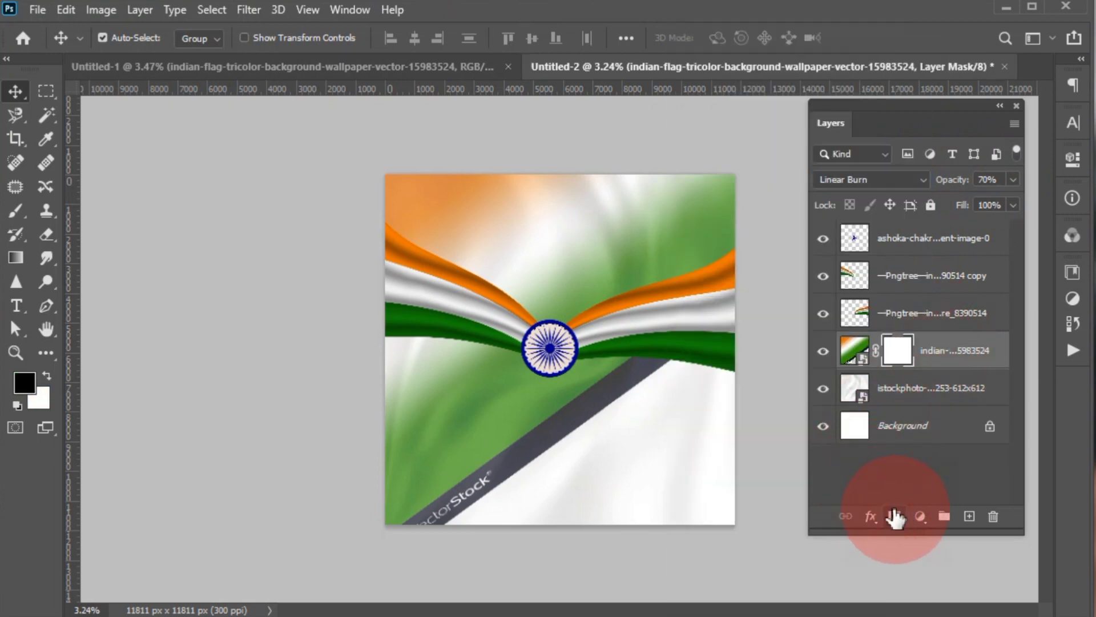
left_click(17, 211)
left_click(112, 38)
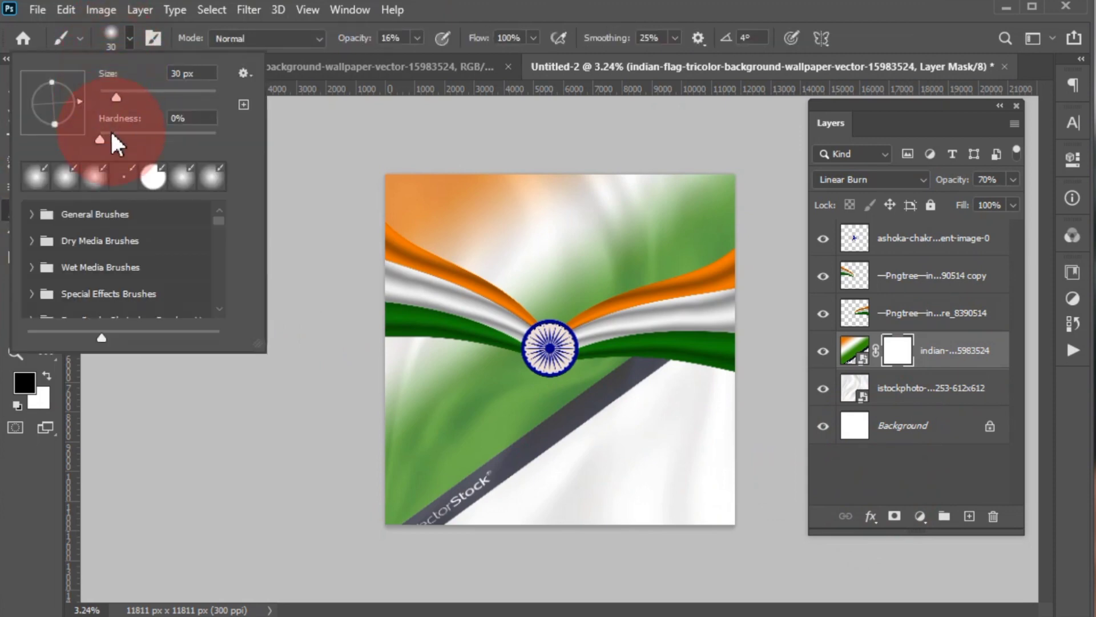
left_click_drag(106, 130, 516, 41)
left_click_drag(353, 48, 623, 69)
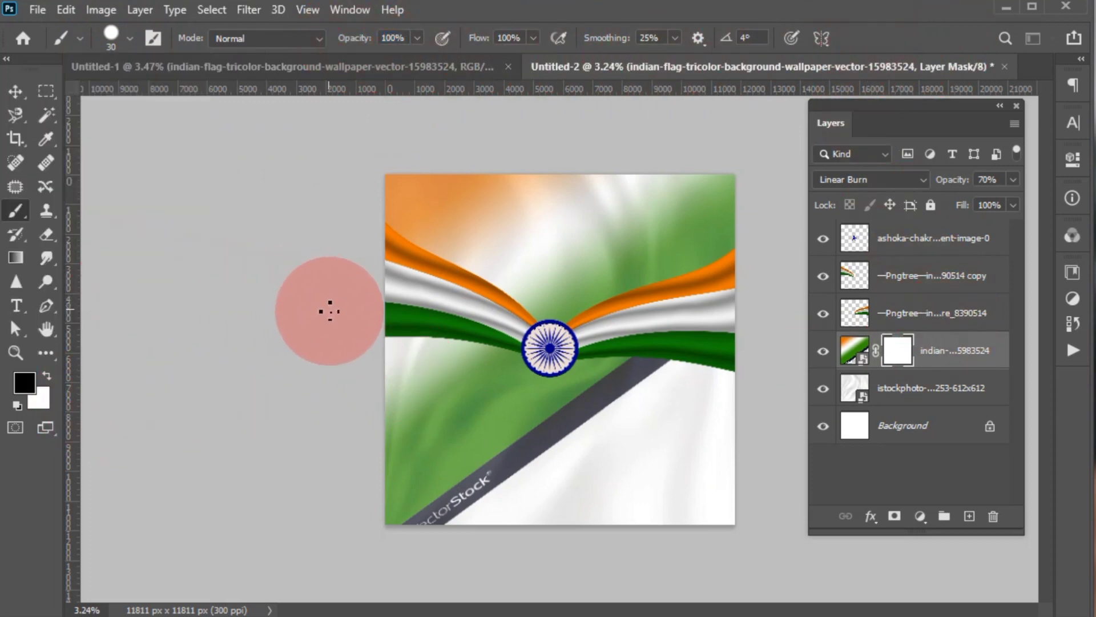
- Set the brush size to 1400 px and paint black on the mask to hide the gradient and watermark strip below the flags
left_click(112, 37)
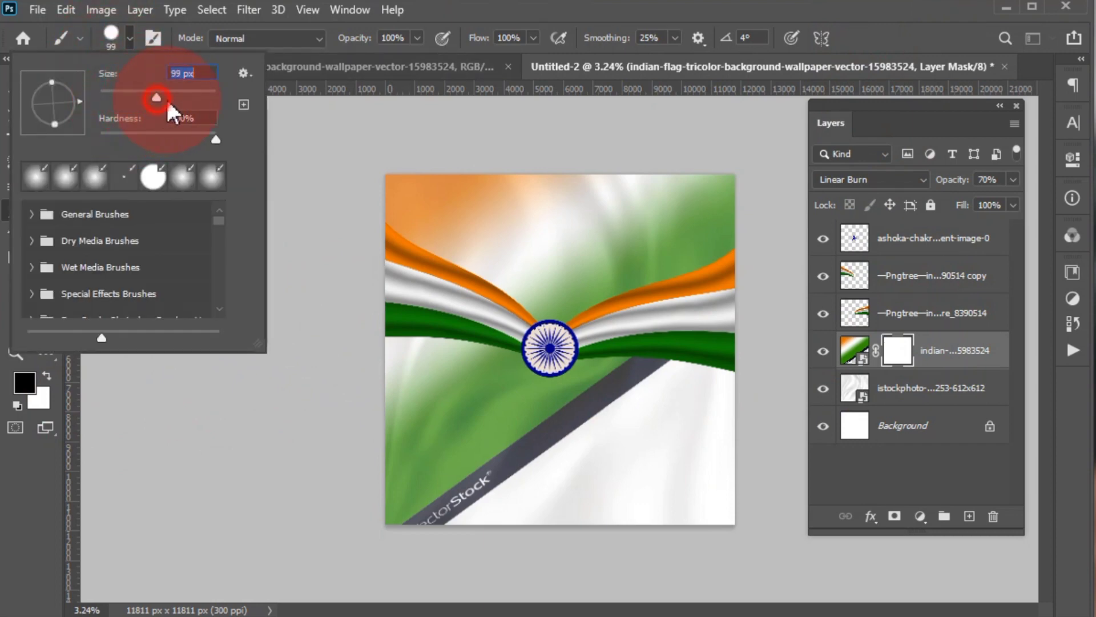
left_click_drag(184, 108, 190, 106)
left_click(889, 33)
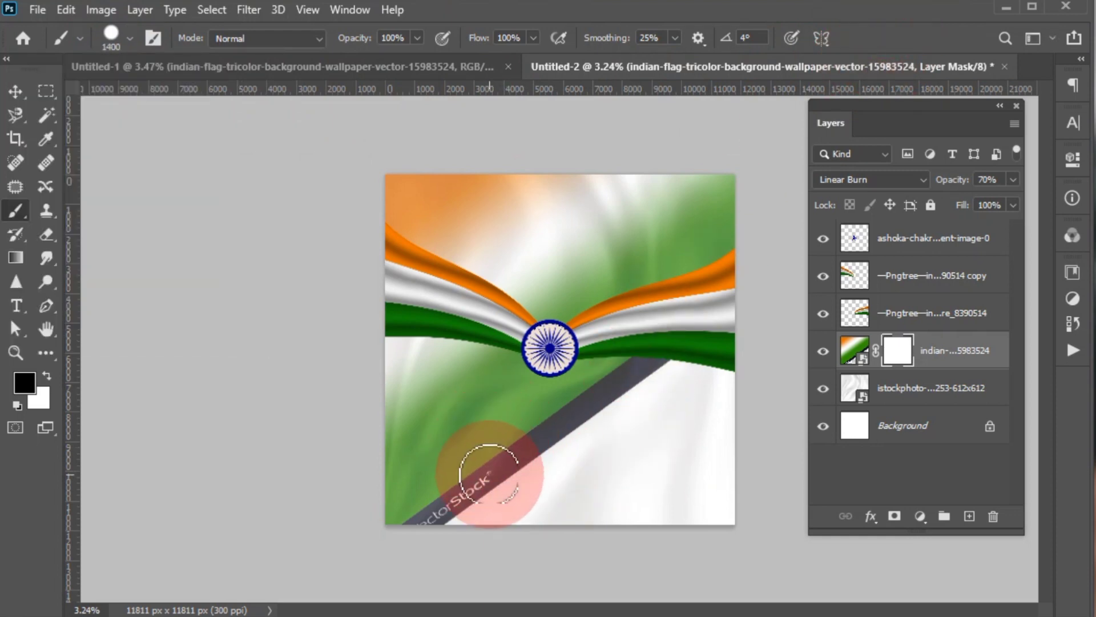
mouse_move(489, 472)
left_mouse_down()
mouse_move(421, 529)
mouse_move(446, 476)
mouse_move(362, 540)
mouse_move(484, 458)
mouse_move(575, 427)
mouse_move(467, 498)
mouse_move(475, 447)
left_mouse_up()
mouse_move(509, 404)
left_mouse_down()
mouse_move(586, 410)
mouse_move(659, 394)
mouse_move(502, 417)
mouse_move(548, 377)
mouse_move(382, 360)
mouse_move(377, 393)
mouse_move(462, 429)
mouse_move(509, 397)
mouse_move(373, 370)
mouse_move(447, 402)
mouse_move(443, 393)
mouse_move(414, 441)
mouse_move(411, 470)
mouse_move(412, 456)
mouse_move(559, 449)
mouse_move(640, 430)
mouse_move(459, 417)
mouse_move(576, 414)
mouse_move(547, 434)
left_mouse_up()
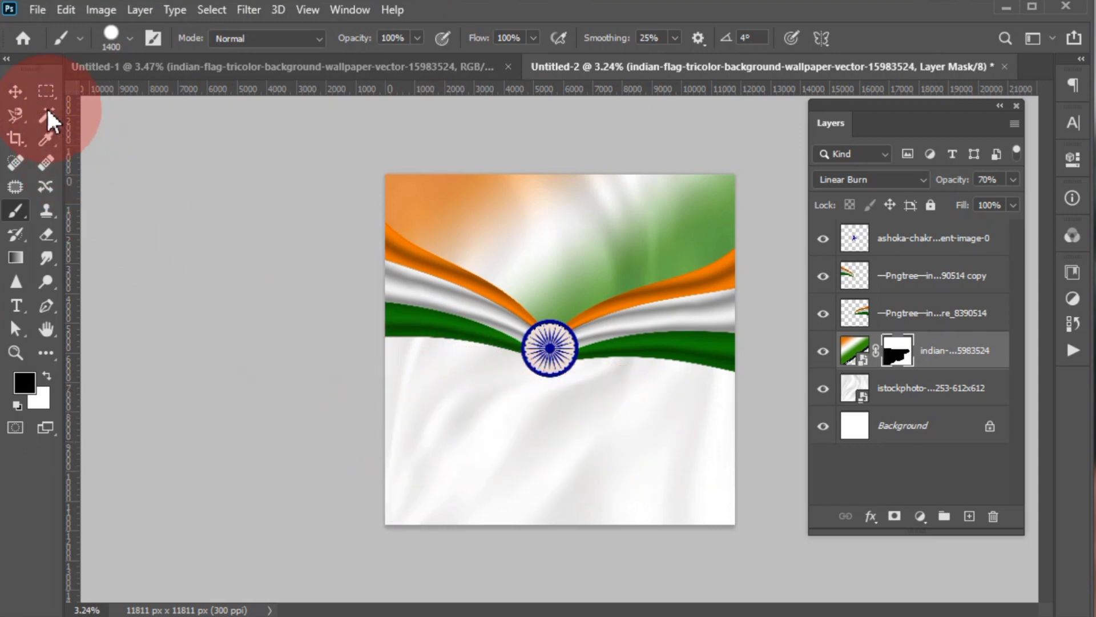
- Bring the New Delhi skyline drawing into the poster and scale it to about 329%, spanning the canvas's lower edge
left_click(673, 230)
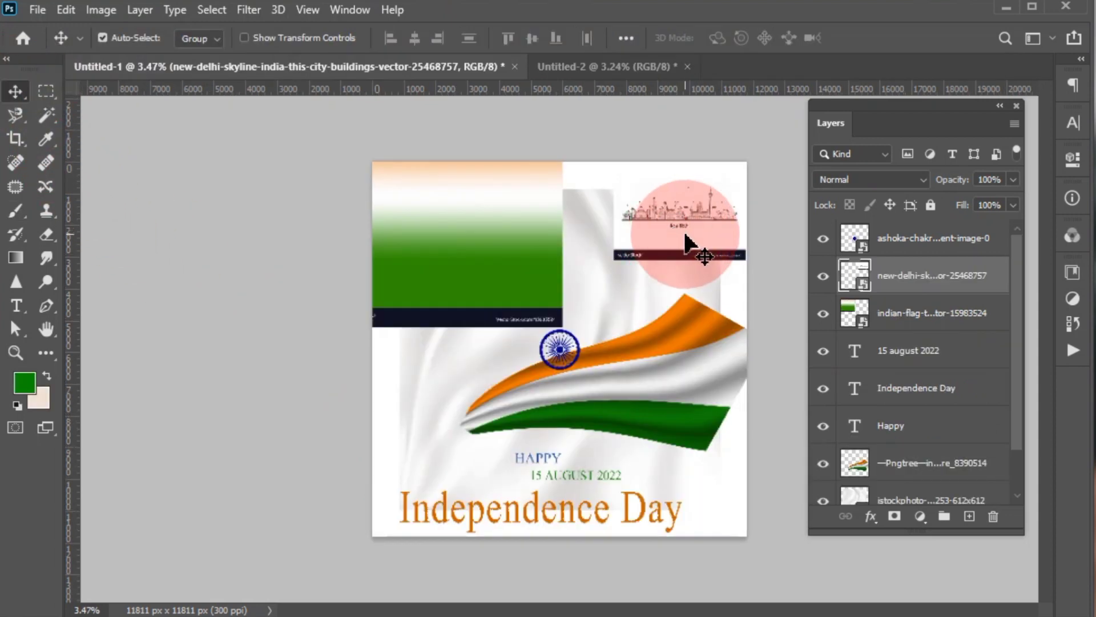
left_click_drag(685, 235, 540, 451)
key("ctrl+t")
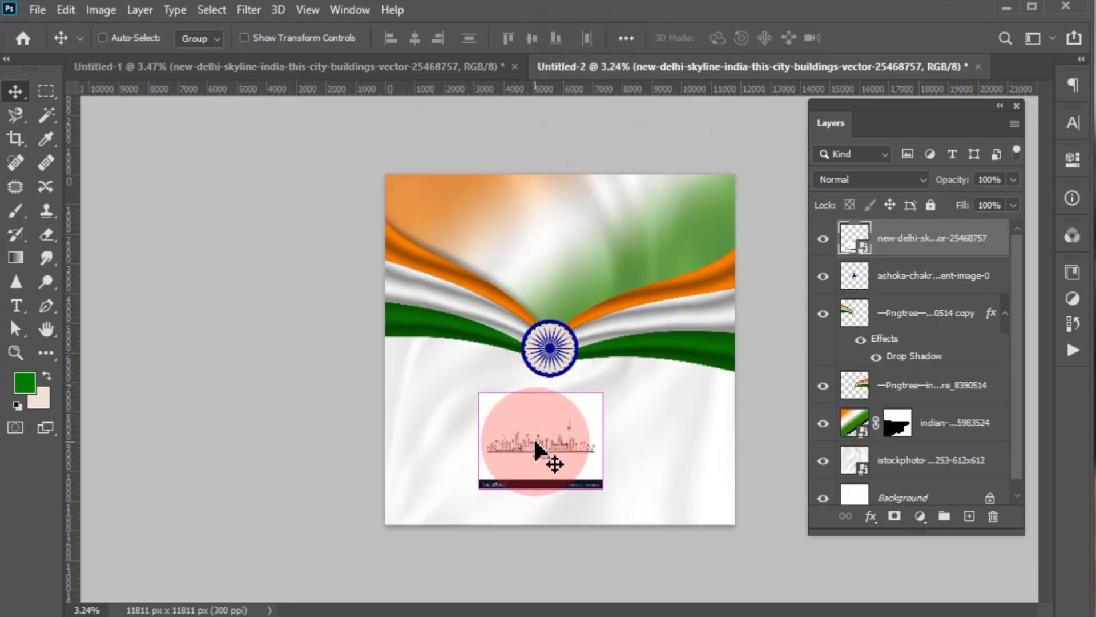
left_click_drag(604, 490, 741, 577)
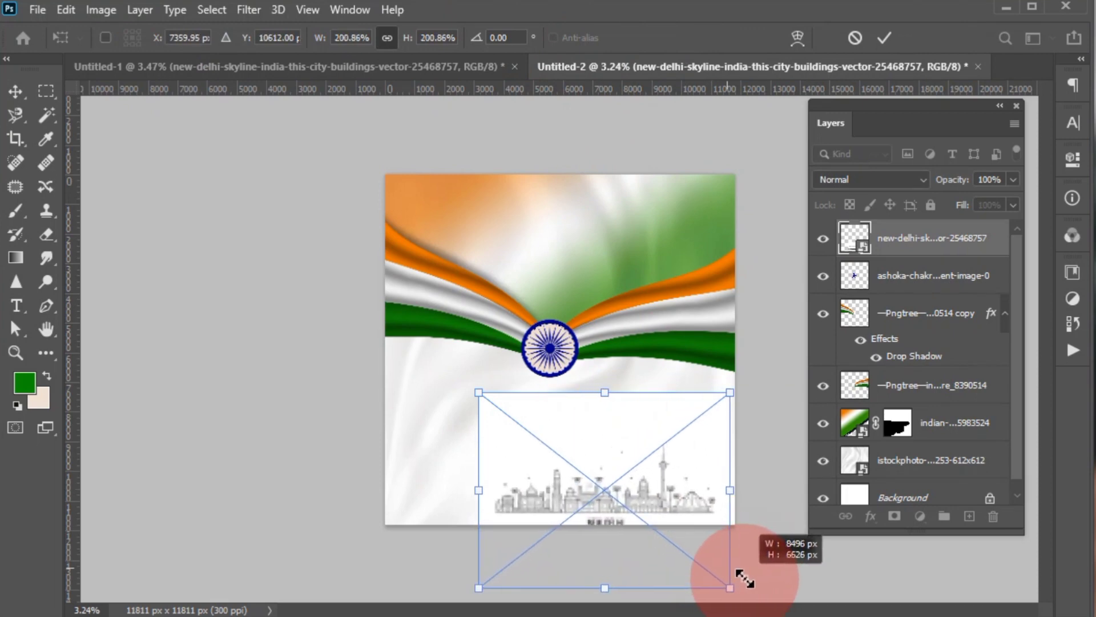
left_click_drag(474, 497, 375, 502)
mouse_move(522, 498)
left_mouse_down()
mouse_move(530, 489)
mouse_move(535, 512)
left_mouse_up()
left_click_drag(542, 359, 542, 319)
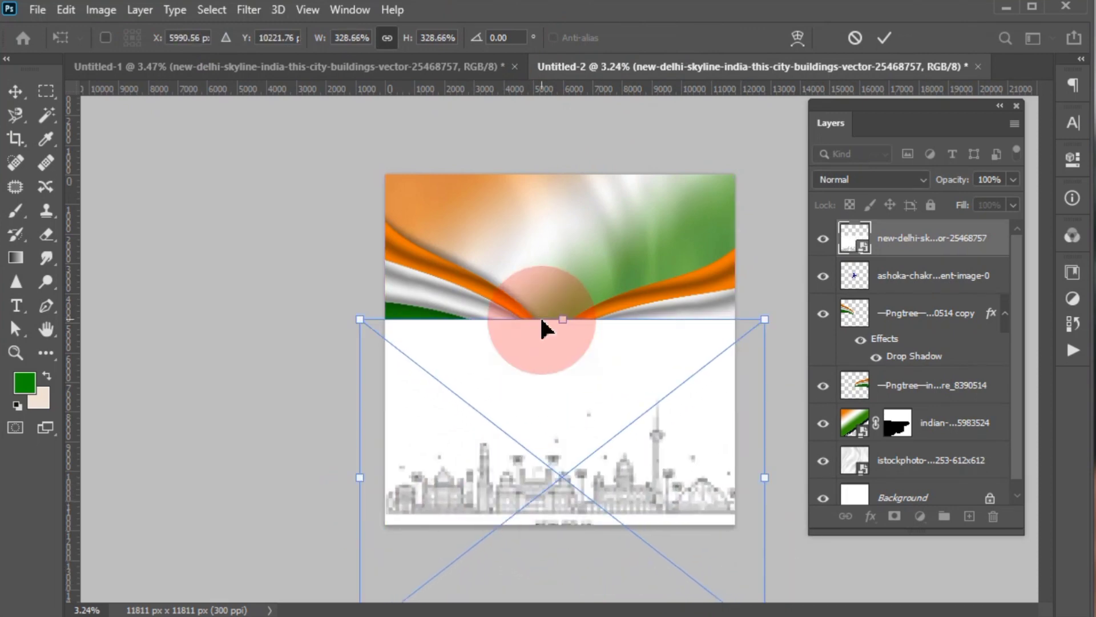
key("Return")
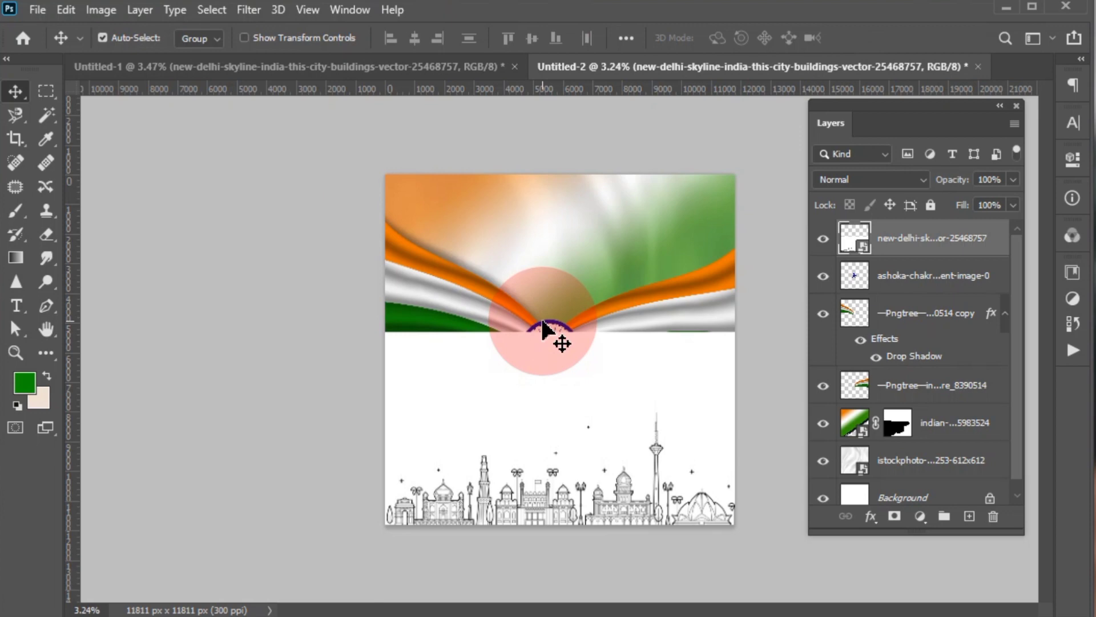
- Set the skyline layer's blend mode to Multiply and lower its opacity to about 38%
left_click(850, 178)
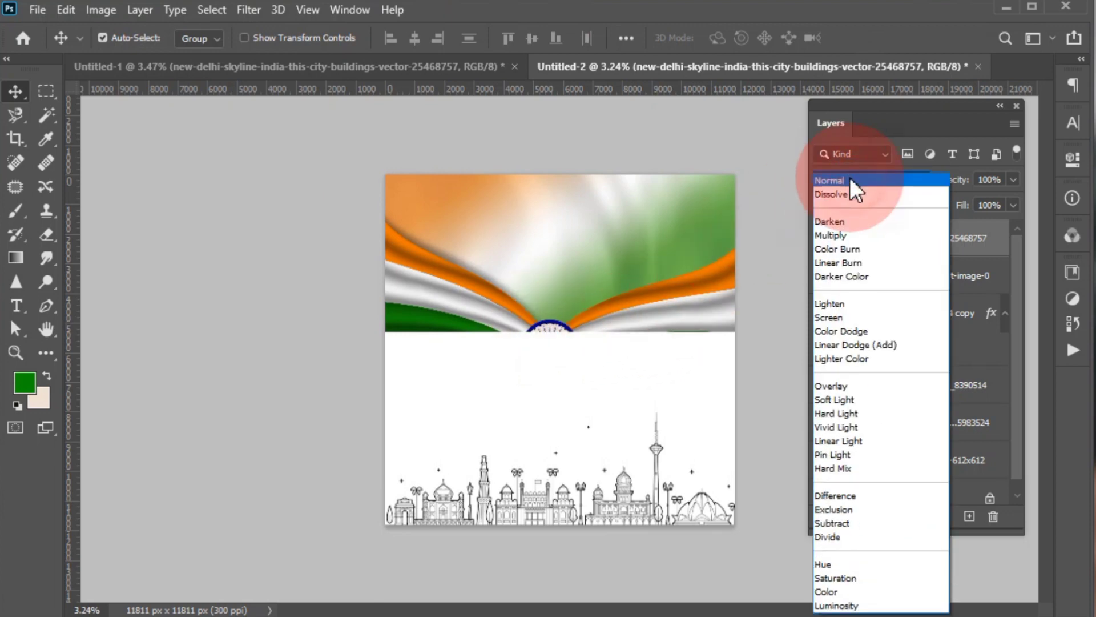
left_click(844, 236)
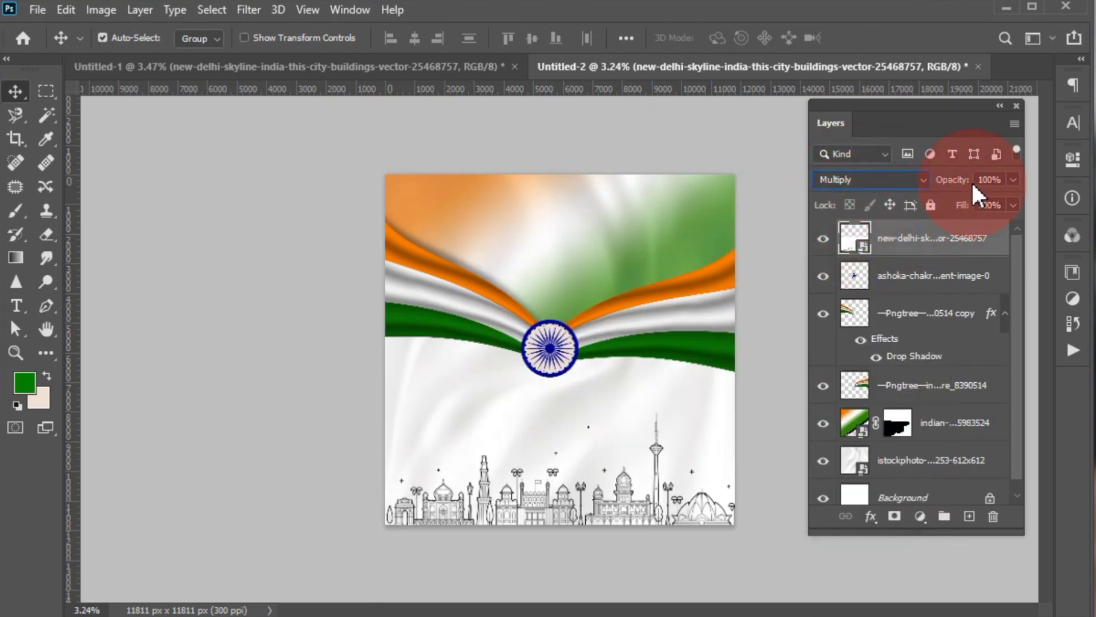
left_click_drag(942, 181, 928, 183)
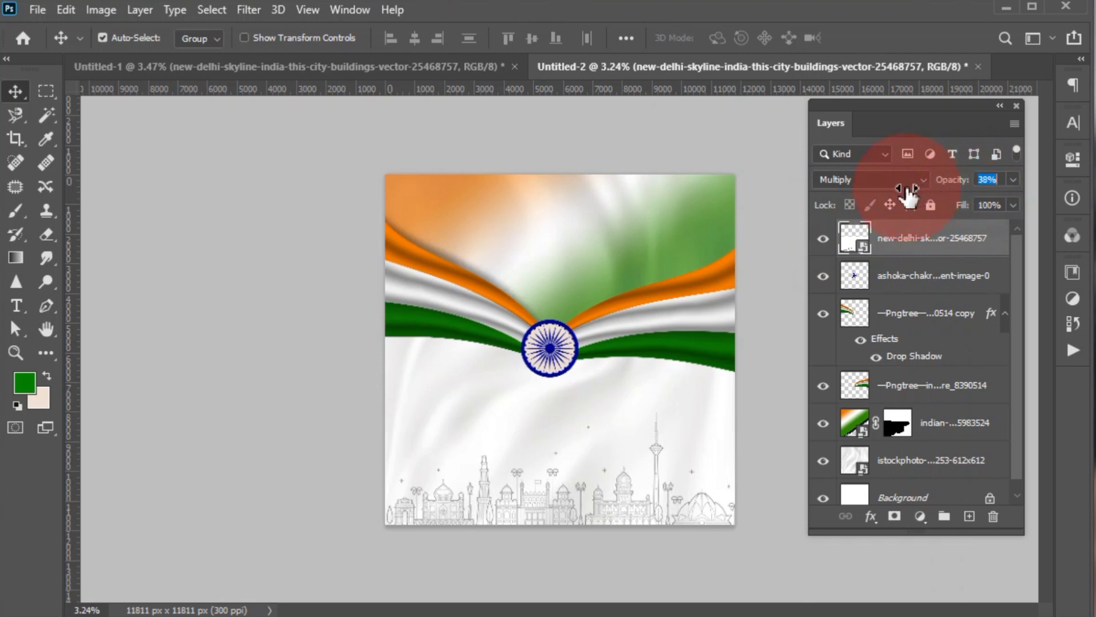
left_click_drag(907, 190, 906, 189)
left_click(225, 317)
- Bring the "Independence Day" text from Untitled-1 into the poster and set its font to Great Vibes
left_click(337, 67)
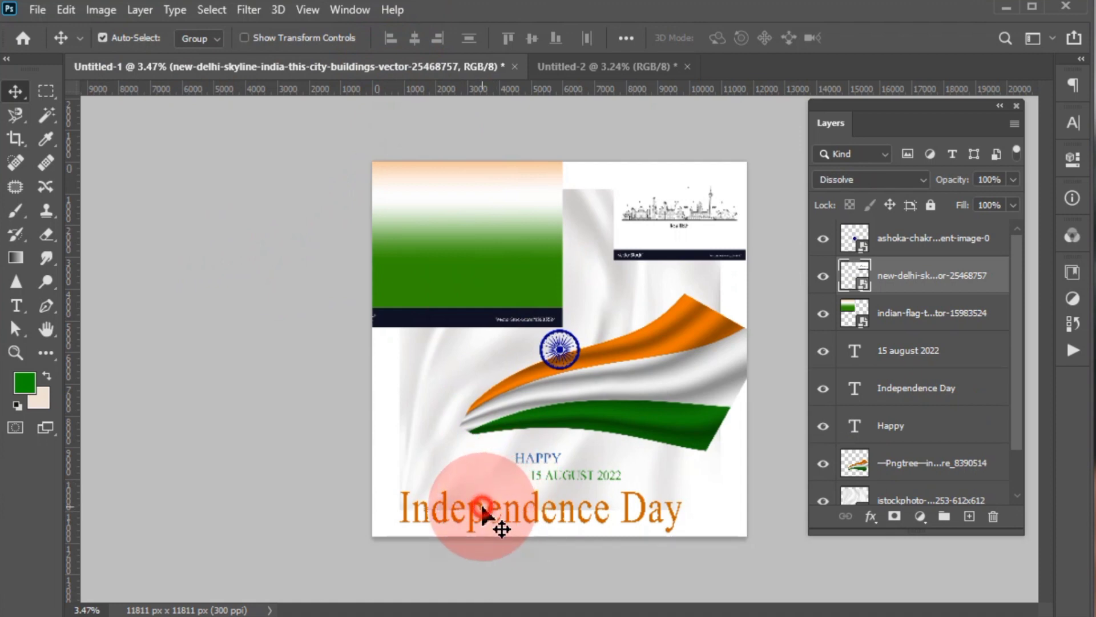
left_click_drag(482, 514, 598, 448)
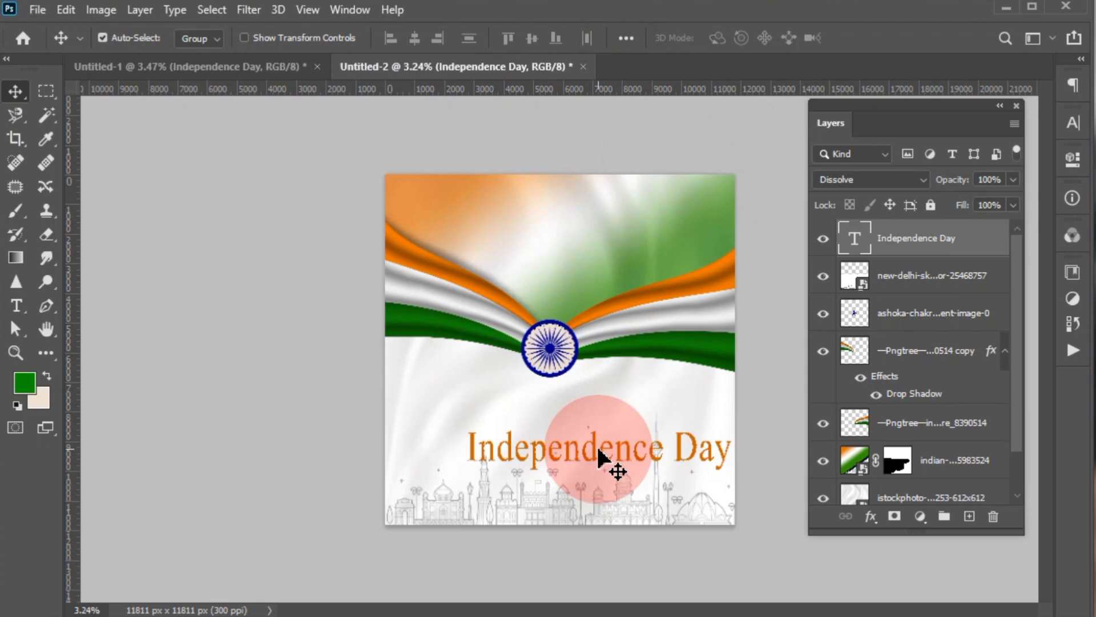
scroll(597, 449, "up", 3)
left_click(1071, 126)
left_click(964, 149)
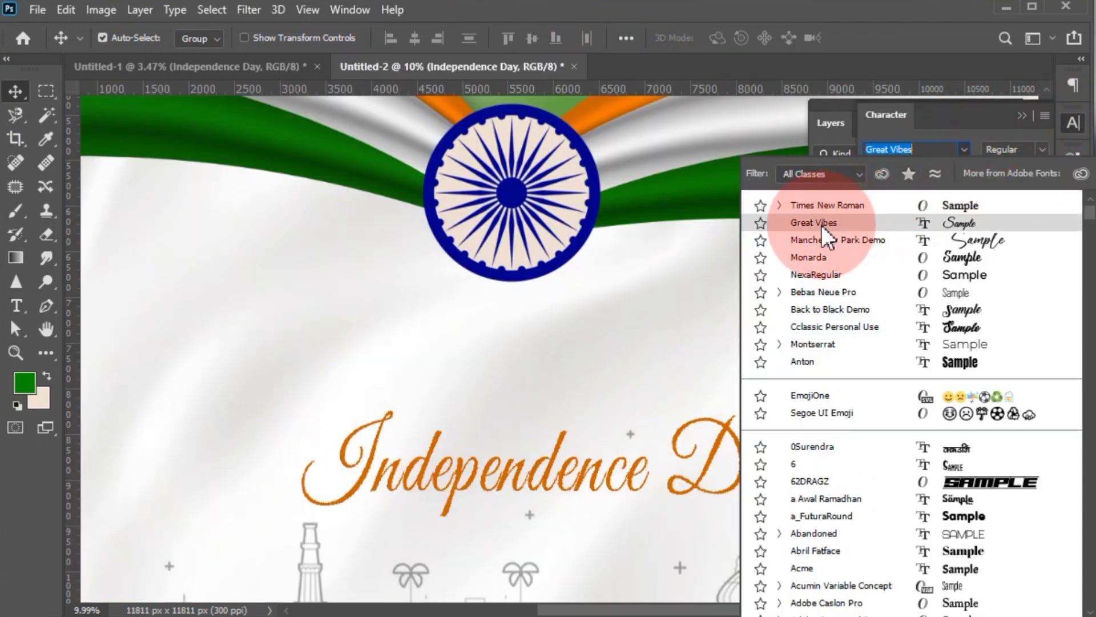
left_click(807, 215)
left_click(502, 403)
- Move the "Independence Day" text between the chakra and the skyline and centre it horizontally on the canvas
scroll(502, 403, "down", 3)
left_click_drag(579, 417, 578, 407)
key("ctrl+a")
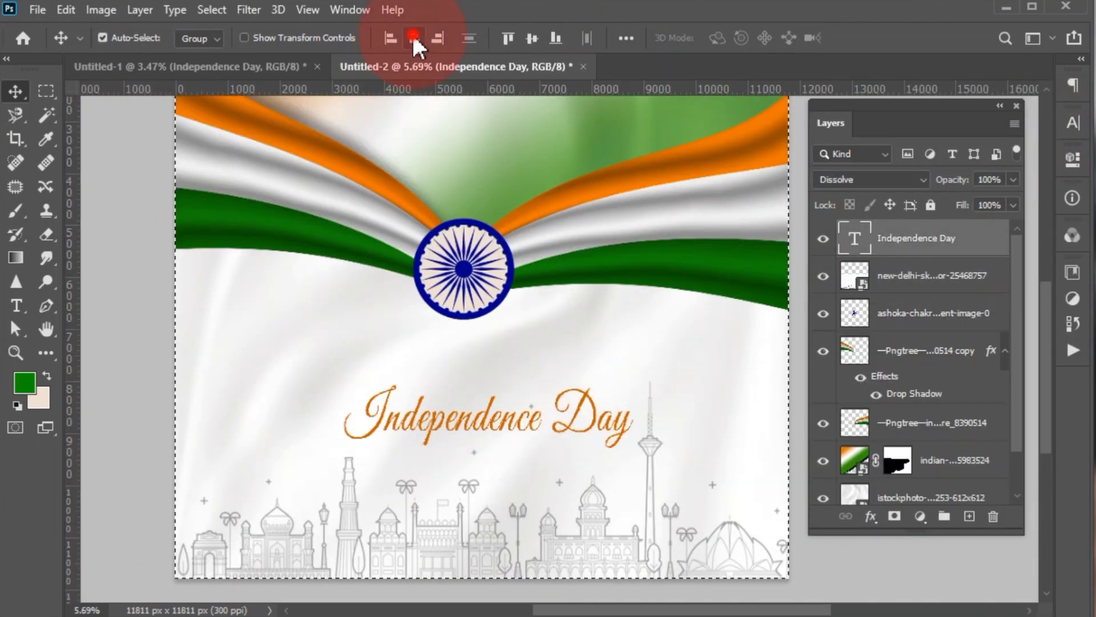
left_click(415, 38)
key("ctrl+d")
- Bring the "HAPPY" text from Untitled-1 into the poster, placing it above the "Independence Day" title
left_click(217, 66)
scroll(555, 477, "up", 4)
left_click_drag(554, 486, 495, 385)
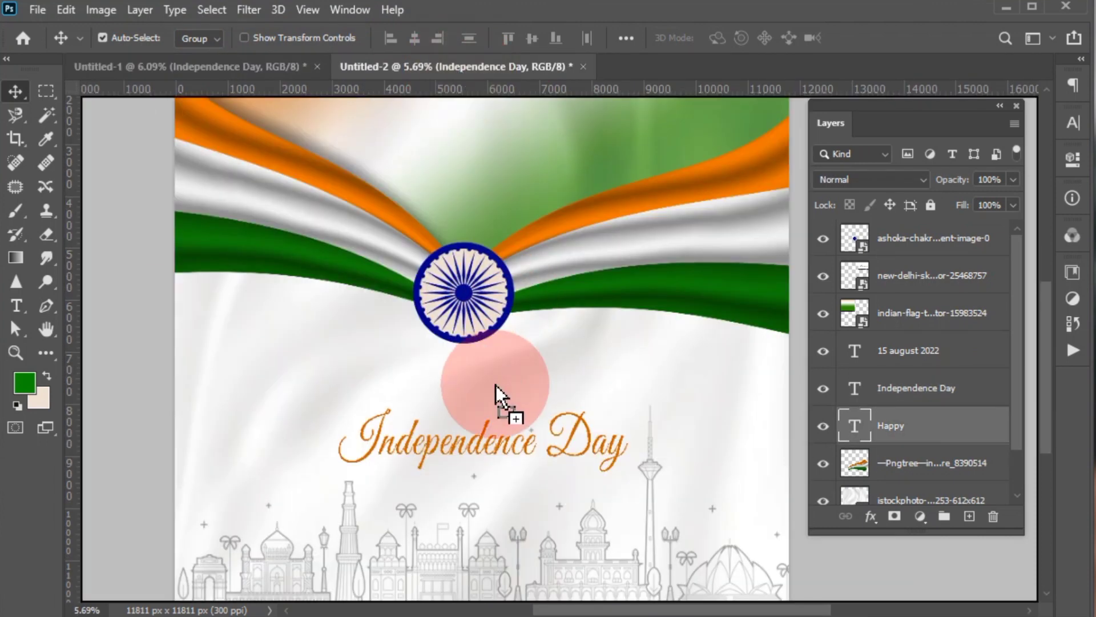
- Scale the "HAPPY" text down to 75.73% and reduce it further to fit between the tall letters of "Independence"
scroll(477, 436, "up", 5)
key("ctrl+t")
left_click_drag(609, 379, 549, 401)
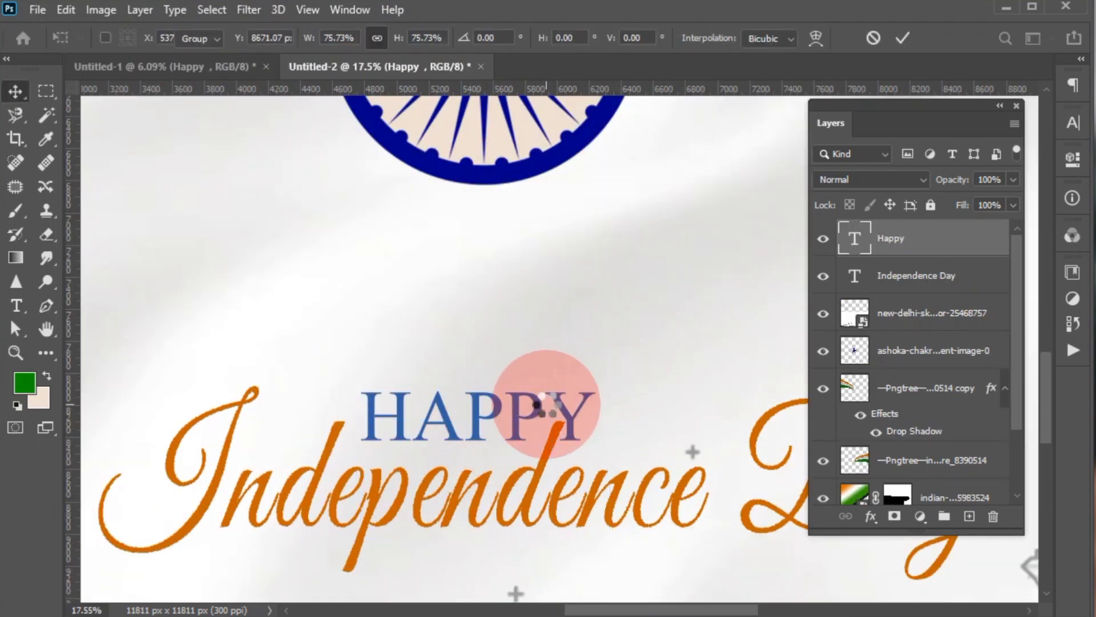
key("ctrl+t")
left_click_drag(551, 544, 533, 540)
key("Return")
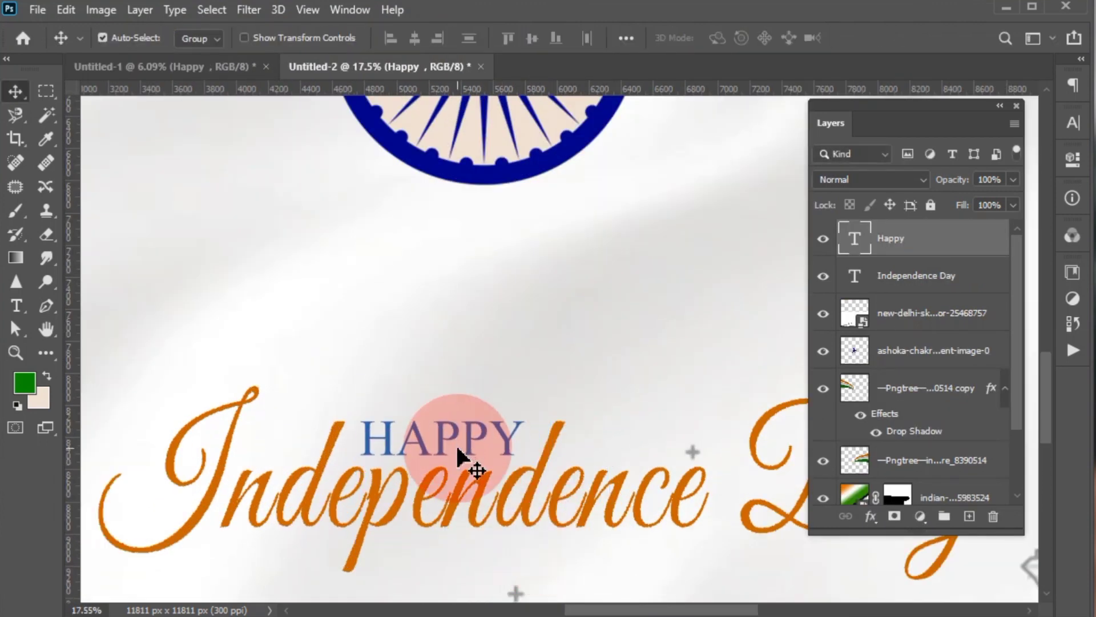
- Bring the "15 AUGUST 2022" text from Untitled-1 into the poster and place it beneath the "Independence Day" title
key("ctrl+Tab")
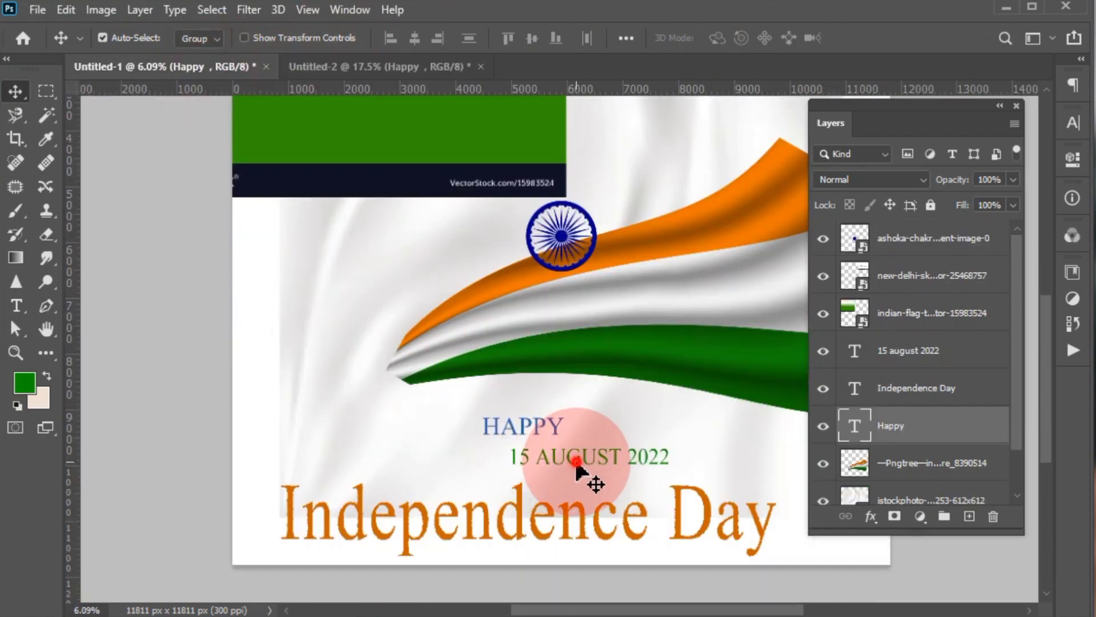
left_click_drag(577, 463, 572, 543)
scroll(379, 360, "down", 3)
scroll(502, 434, "up", 3)
left_click_drag(490, 381, 567, 397)
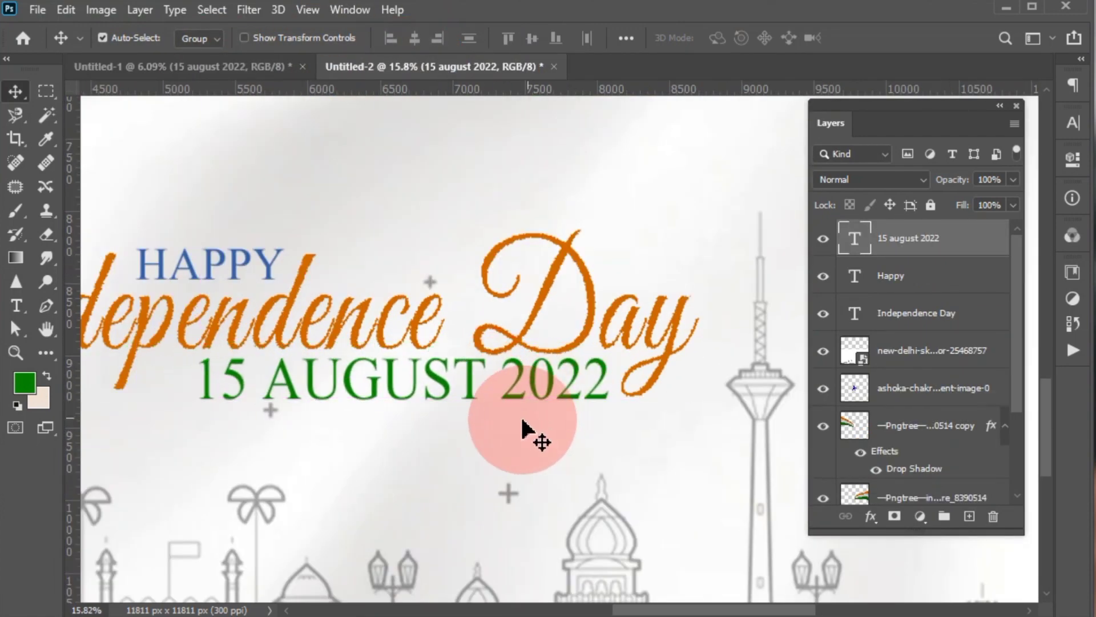
- Scale the date text down to fit beneath the title and enlarge the three greeting text layers together to 111.26%
key("ctrl+t")
left_click_drag(197, 409, 260, 407)
key("Return")
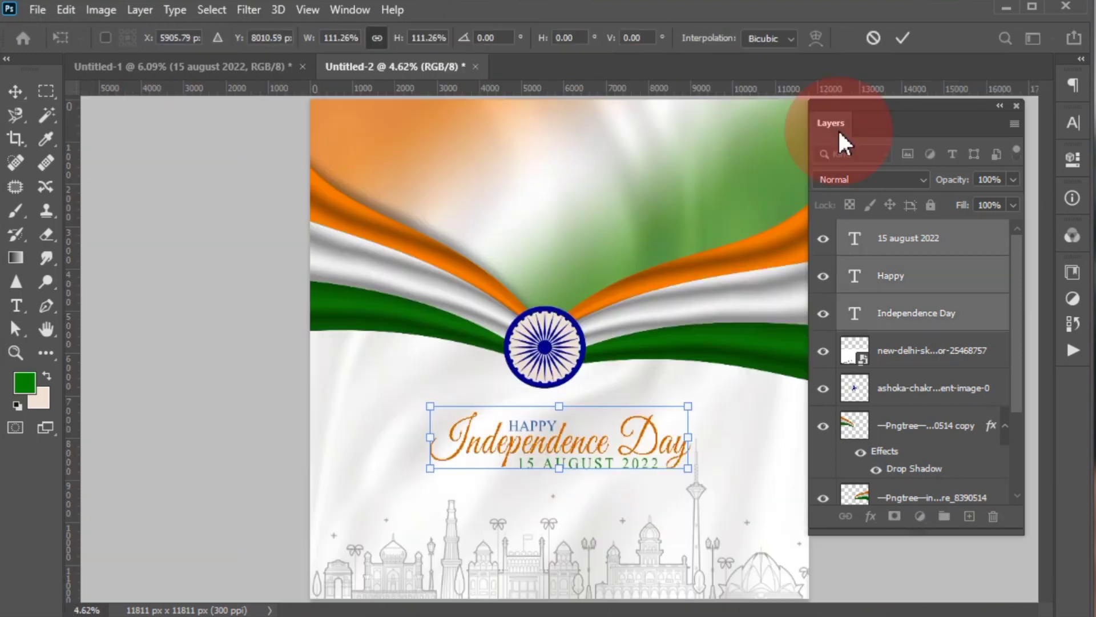
left_click(901, 38)
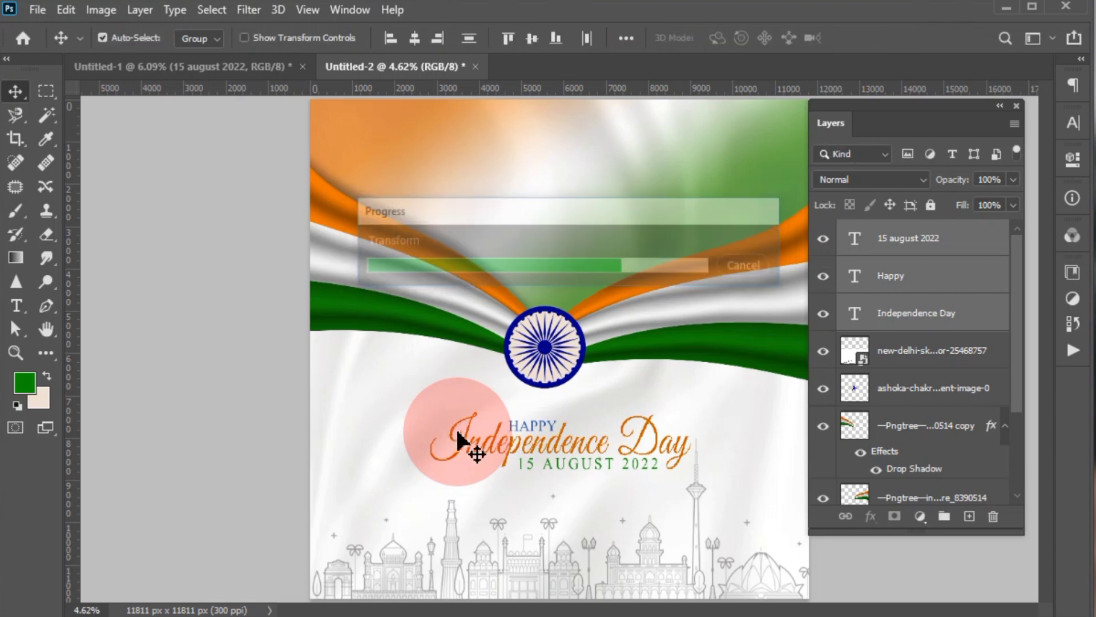
- Draw a rectangle about 11266 by 4197 px over the poster's upper part, slightly inset from the canvas edges
scroll(461, 440, "down", 3)
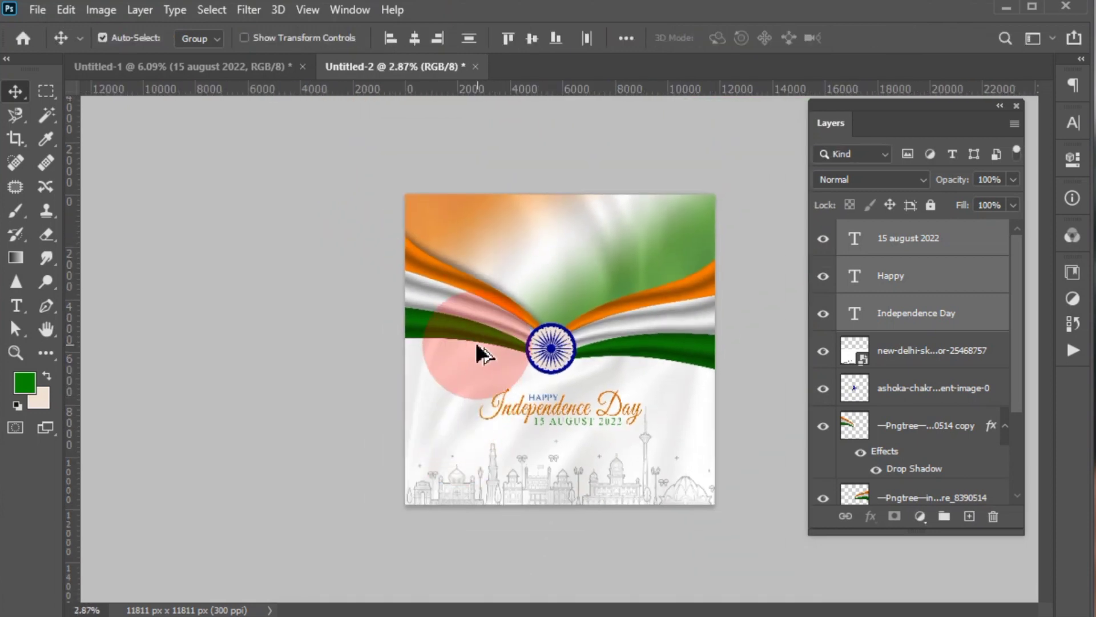
left_click(46, 352)
left_click(134, 521)
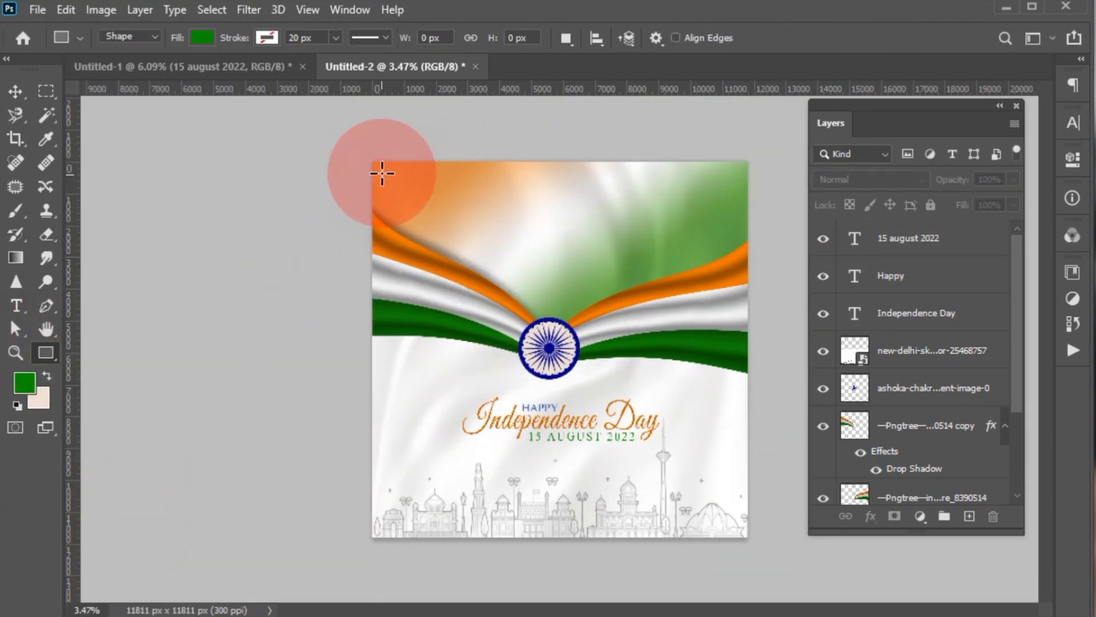
left_click_drag(382, 173, 740, 306)
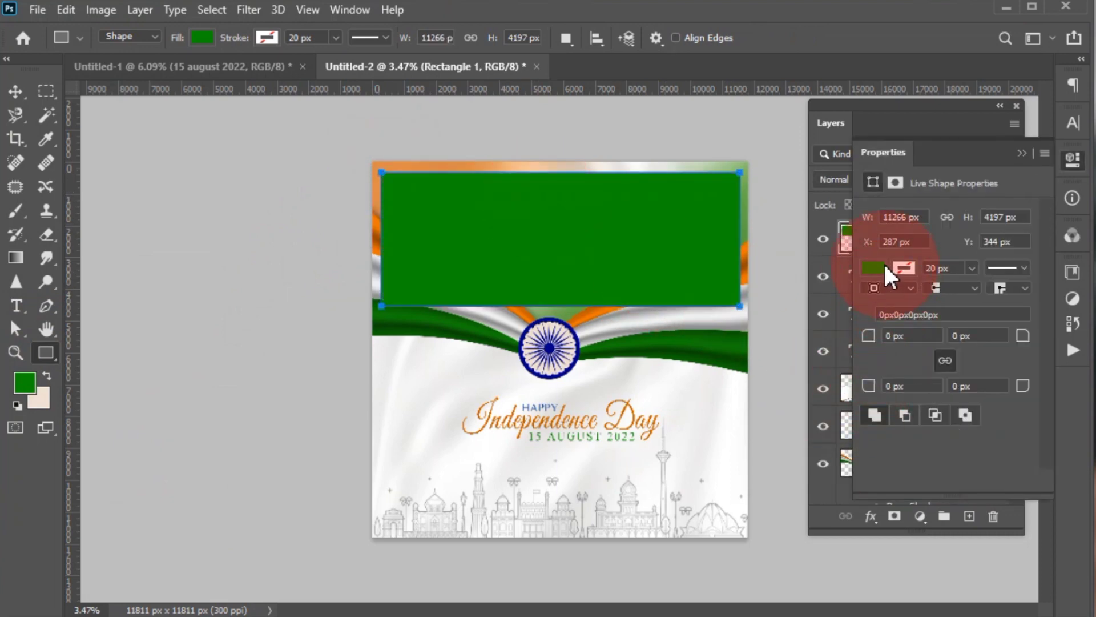
- Remove the rectangle's fill and give it a light beige 20 px stroke
left_click(882, 268)
left_click(854, 303)
left_click(905, 268)
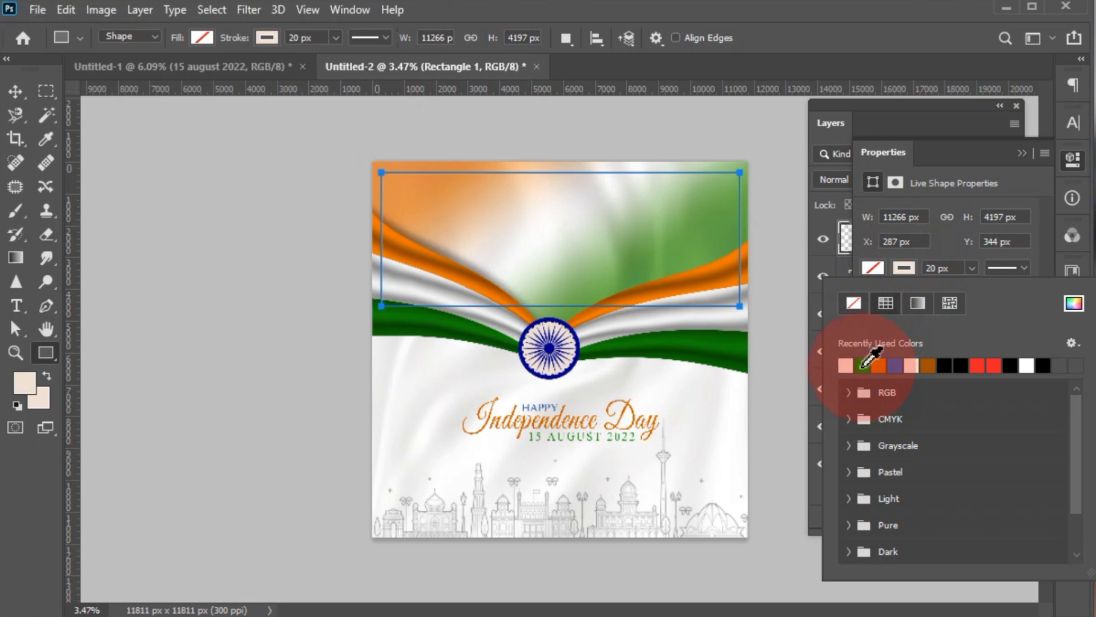
key("v")
left_click(380, 269)
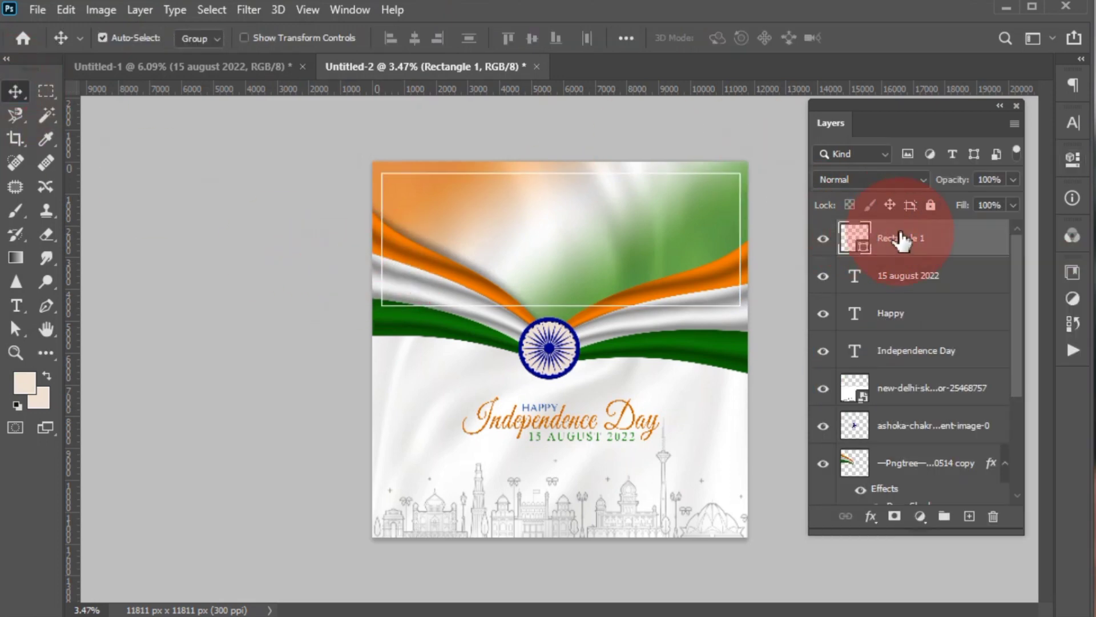
- Move the rectangle layer below both flag layers and stretch its height to 118.11% so its lower edge sits behind the chakra
scroll(919, 514, "down", 4)
left_click_drag(896, 440, 895, 437)
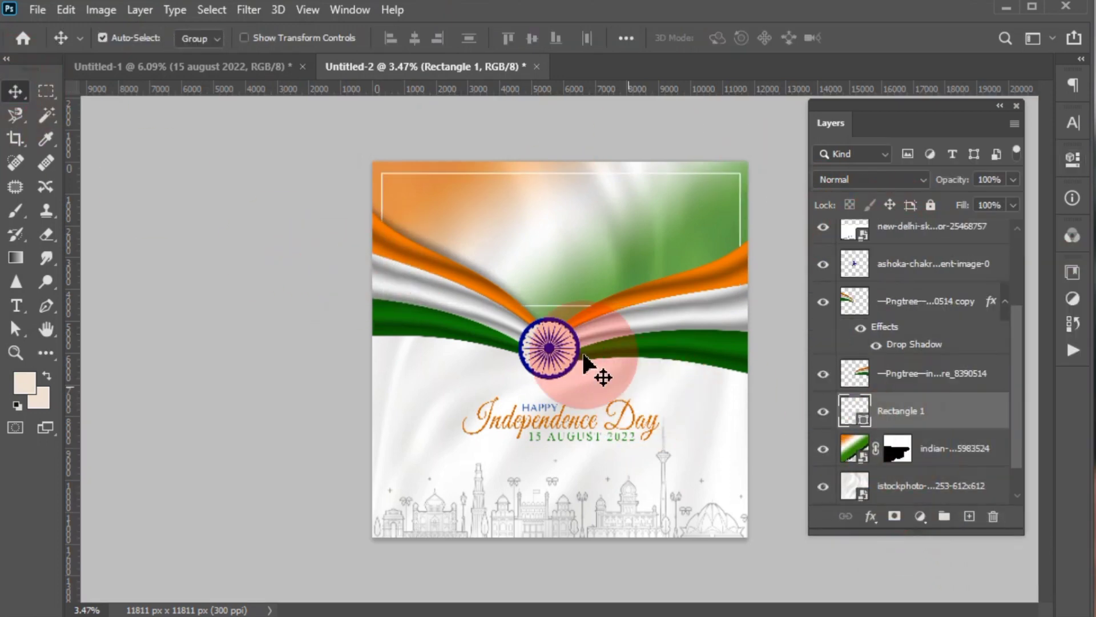
key("ctrl+t")
left_click_drag(560, 307, 560, 330)
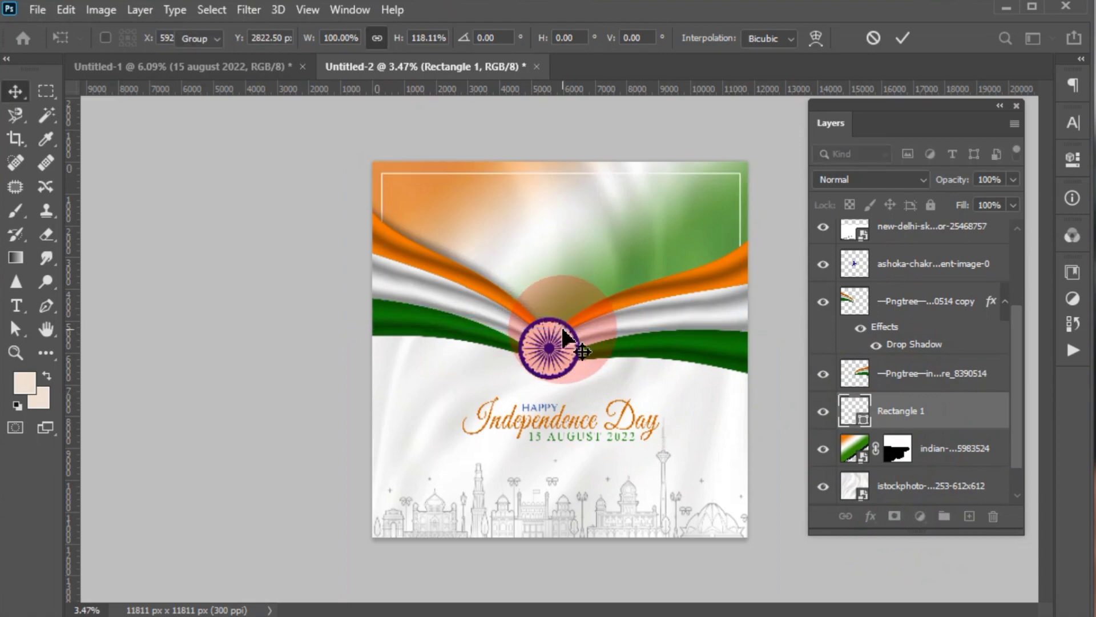
key("Return")
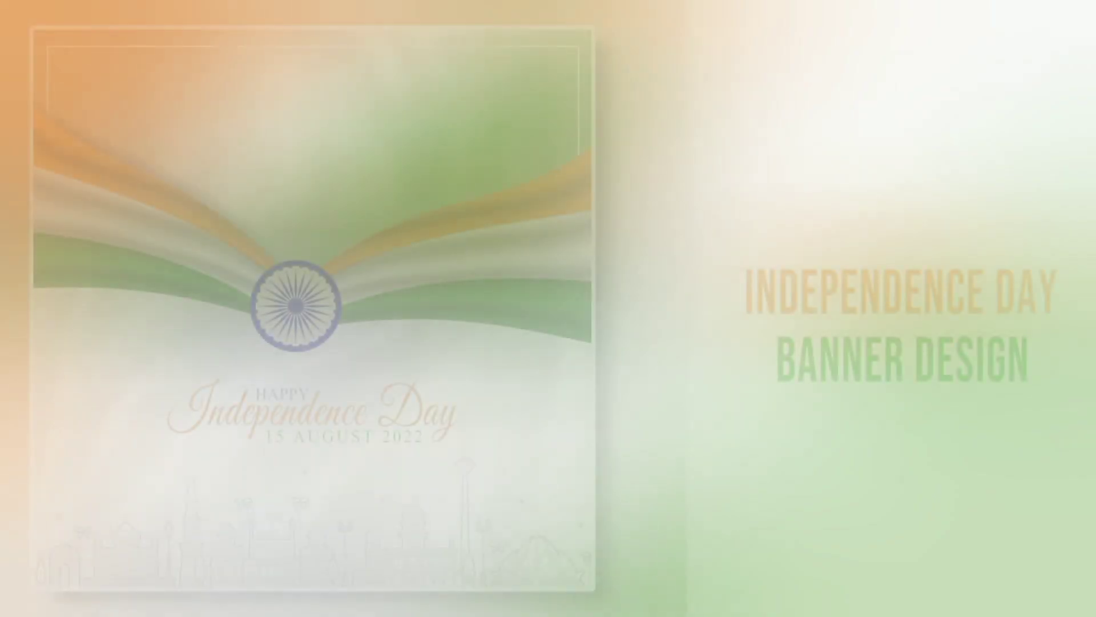